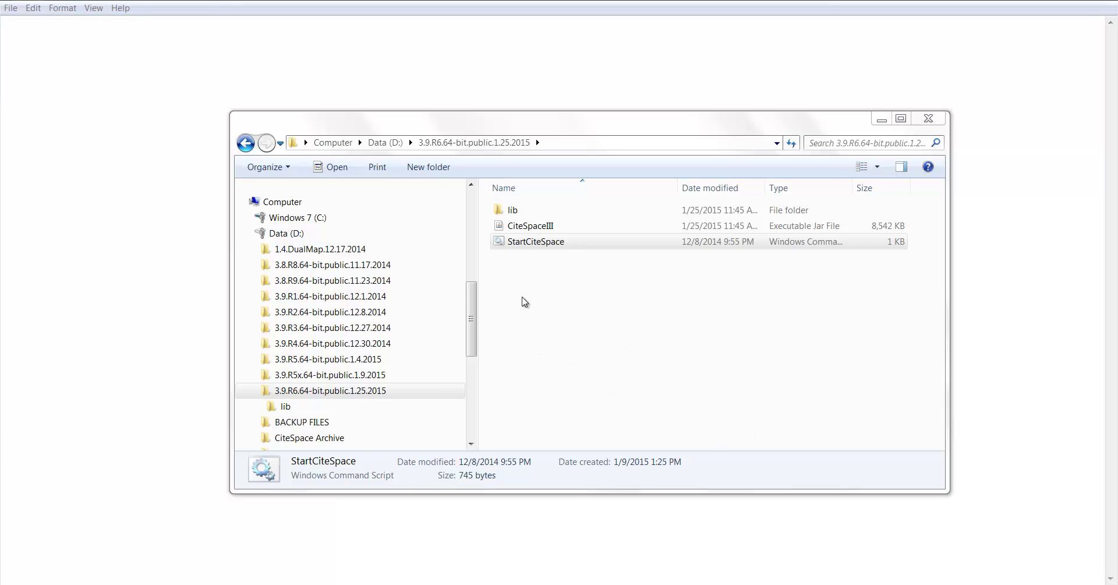
- Launch CiteSpace with the StartCiteSpace script, minimize its console window and agree to the usage notice
{"action": "left_click", "coordinate": [525, 245]}
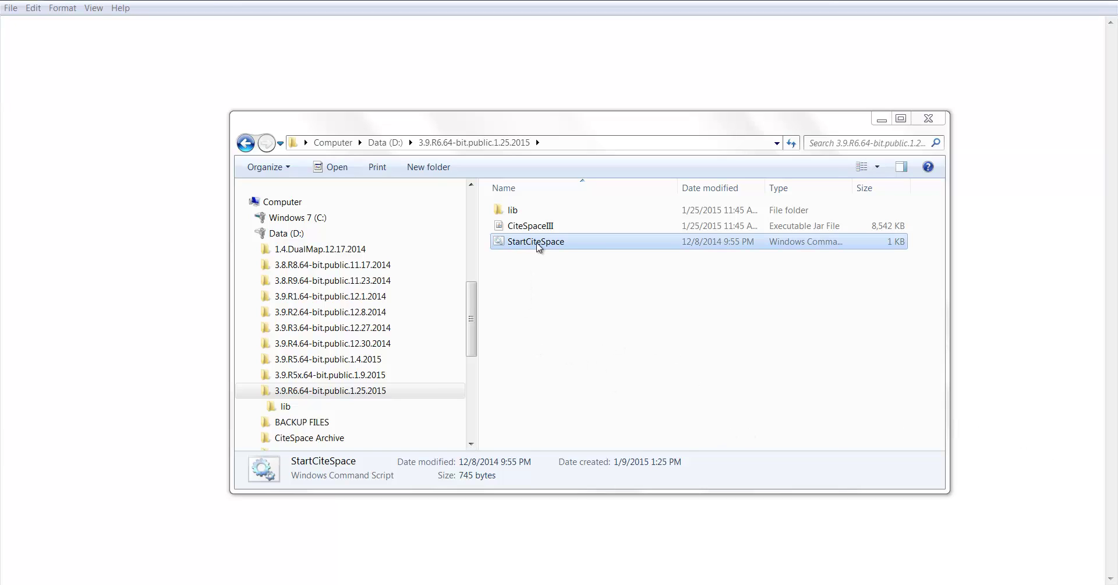
{"action": "double_click", "coordinate": [529, 244]}
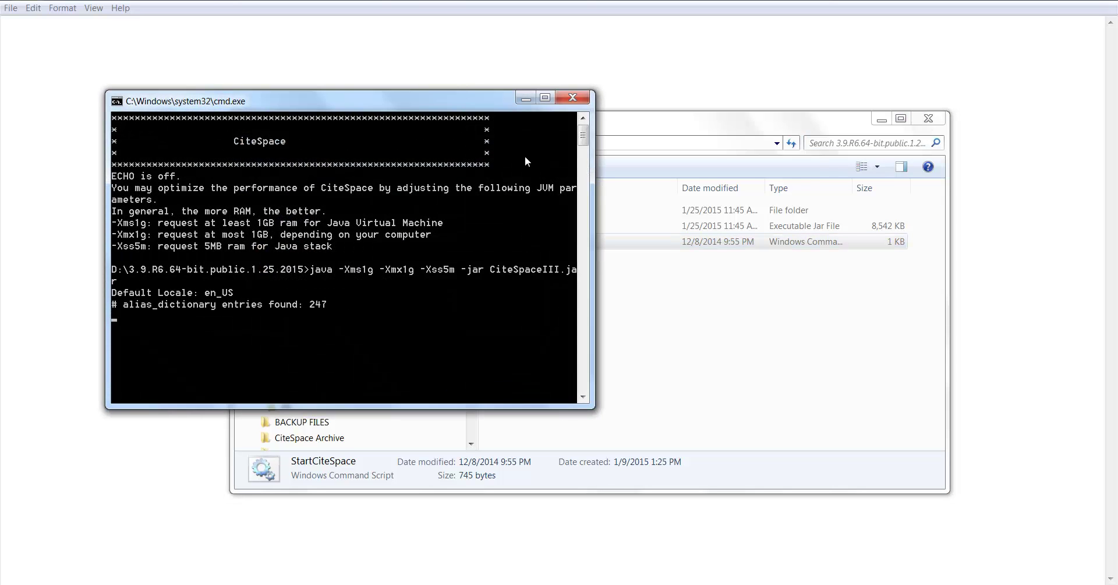
{"action": "left_click", "coordinate": [524, 97]}
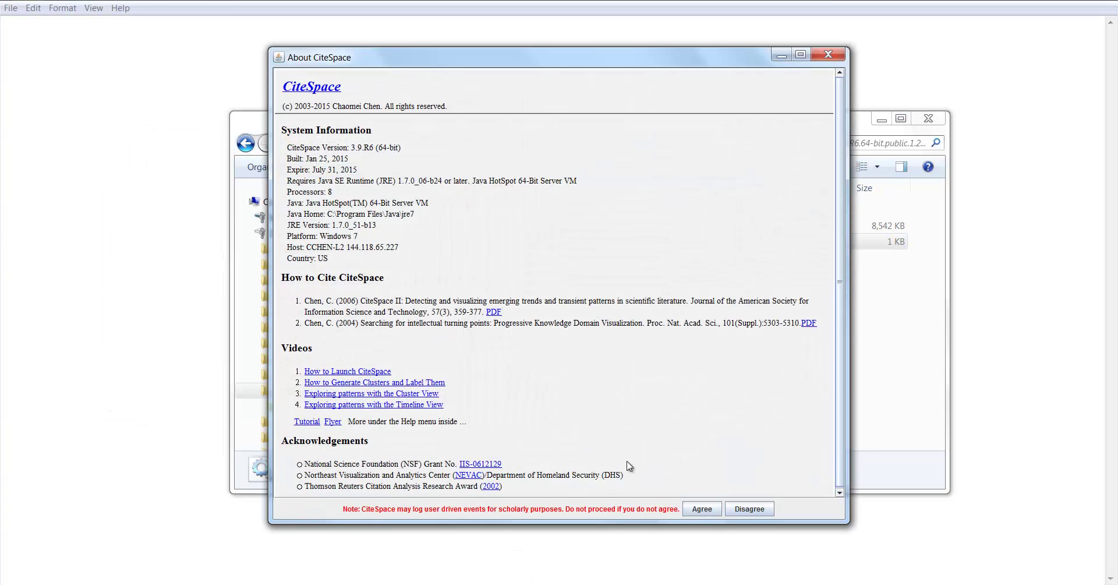
{"action": "left_click", "coordinate": [699, 507]}
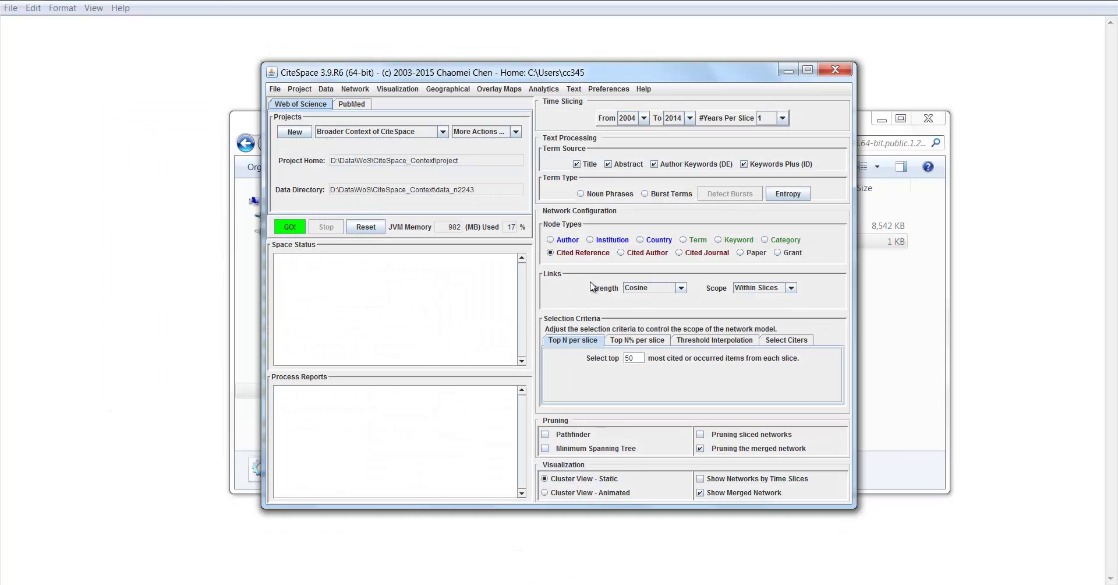
- Load the test project, run the analysis on its Terrorism 1990-2003 data and visualize the merged network
{"action": "left_click", "coordinate": [443, 132]}
{"action": "left_click", "coordinate": [418, 196]}
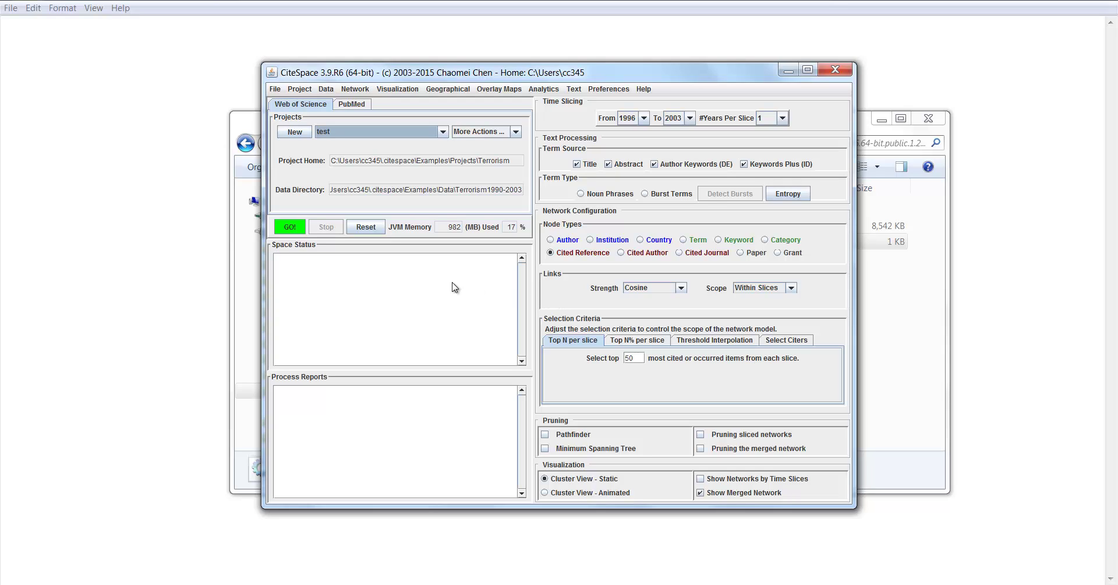
{"action": "left_click", "coordinate": [292, 229]}
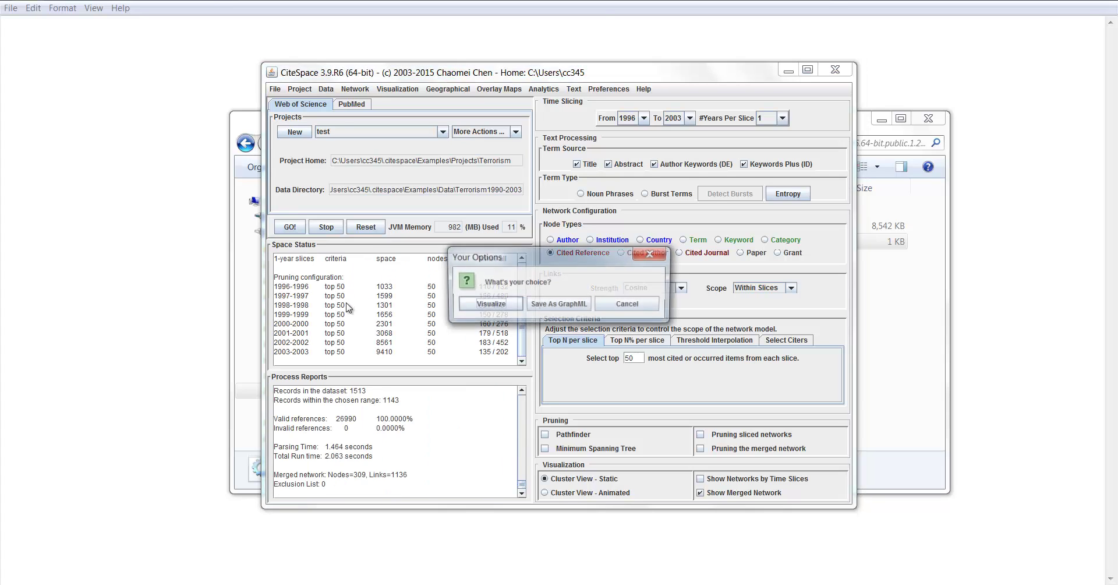
{"action": "left_click", "coordinate": [495, 304]}
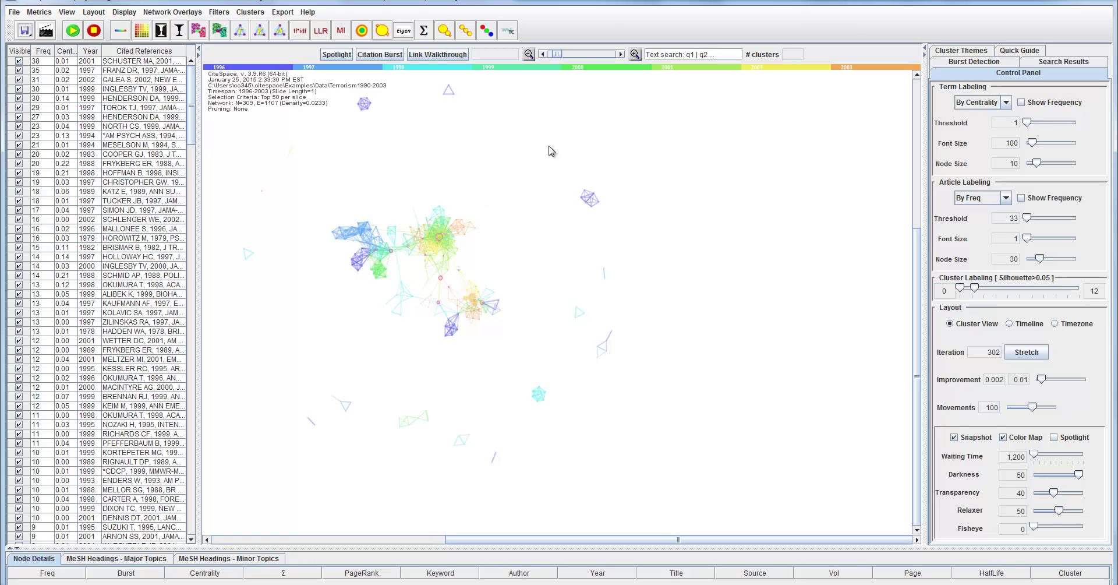
- Examine the purple-ringed node that bridges the upper and lower parts of the network, including its links and cited reference
{"action": "left_click", "coordinate": [622, 56]}
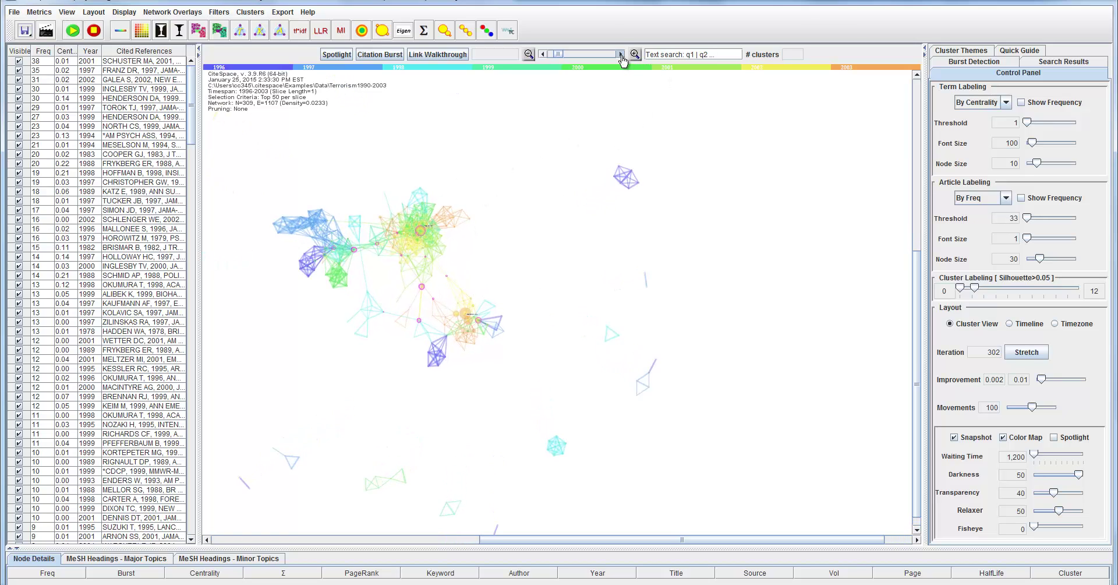
{"action": "left_click", "coordinate": [621, 56]}
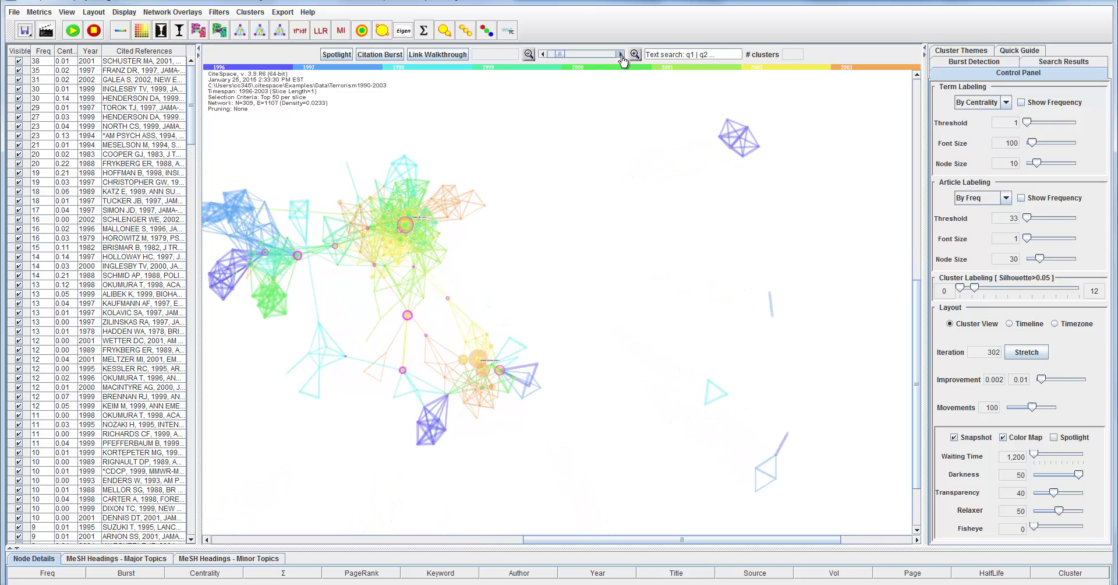
{"action": "left_click_drag", "start_coordinate": [644, 540], "coordinate": [611, 556]}
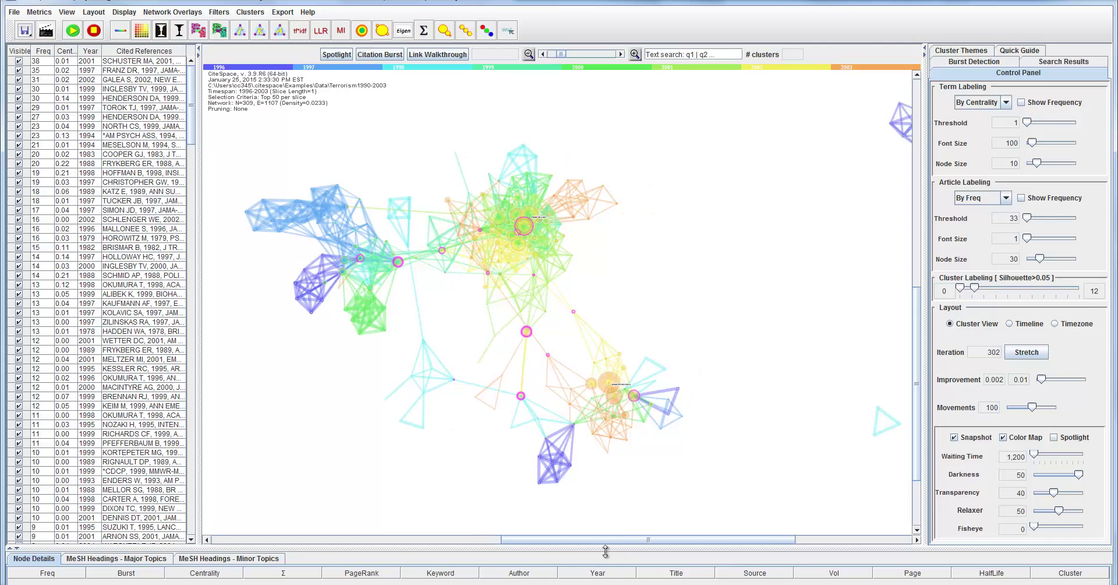
{"action": "left_click", "coordinate": [529, 337]}
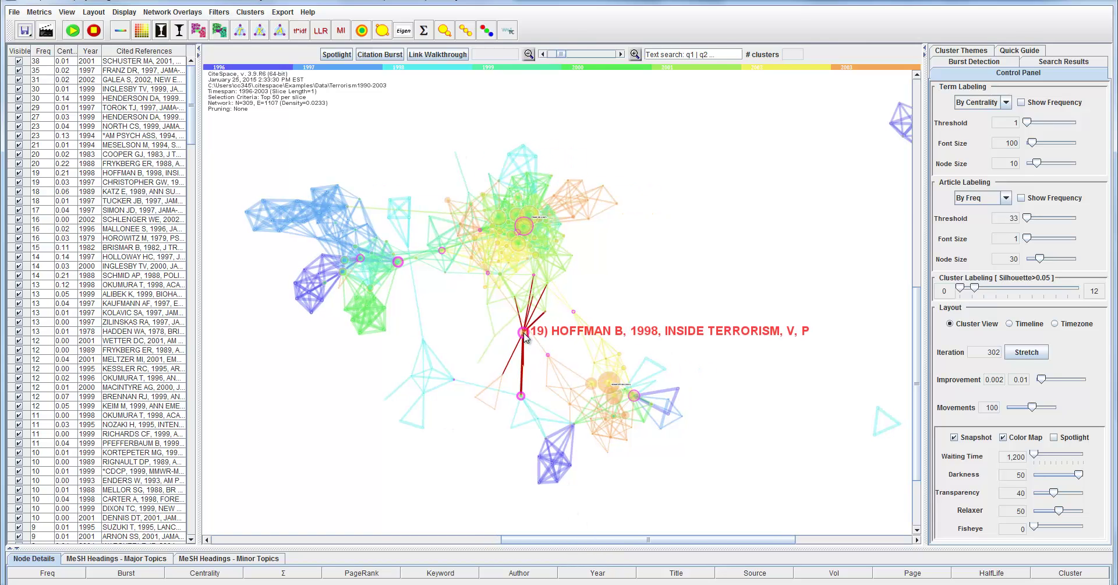
{"action": "left_click_drag", "start_coordinate": [524, 333], "coordinate": [529, 337]}
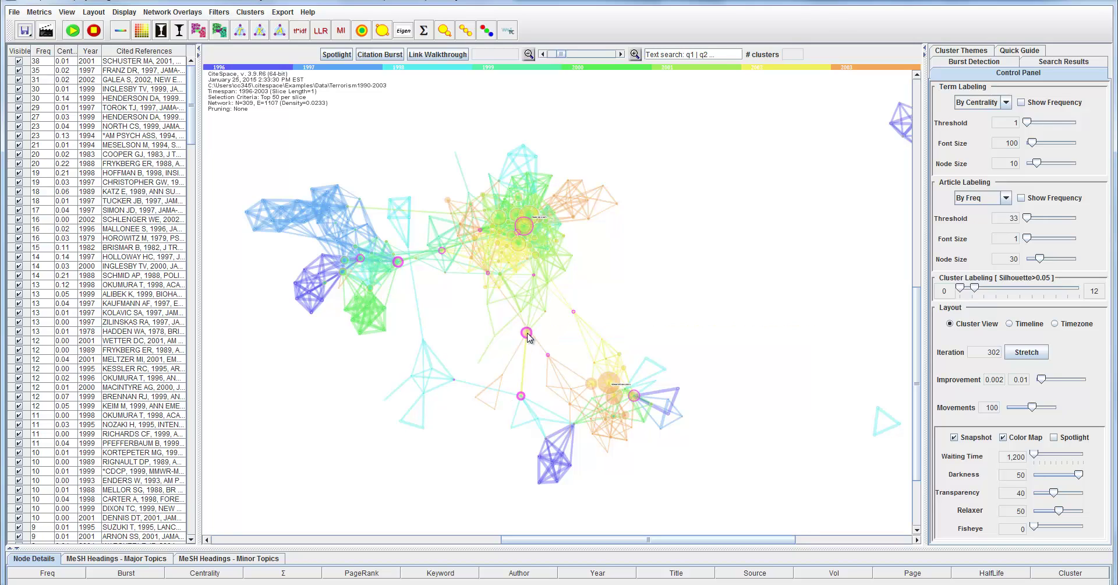
{"action": "left_click", "coordinate": [528, 336]}
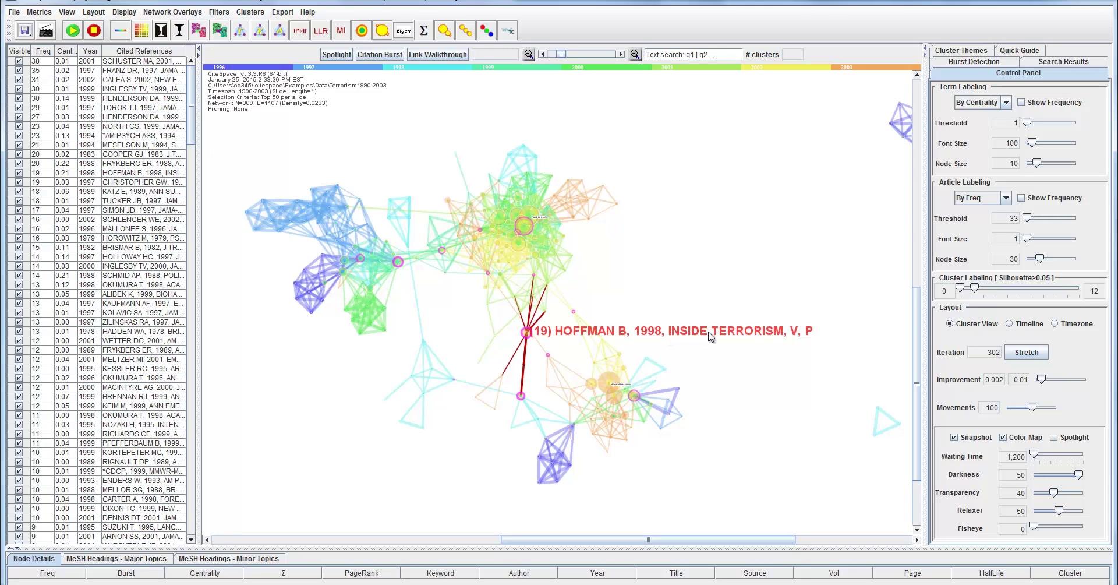
{"action": "left_click_drag", "start_coordinate": [528, 336], "coordinate": [527, 337]}
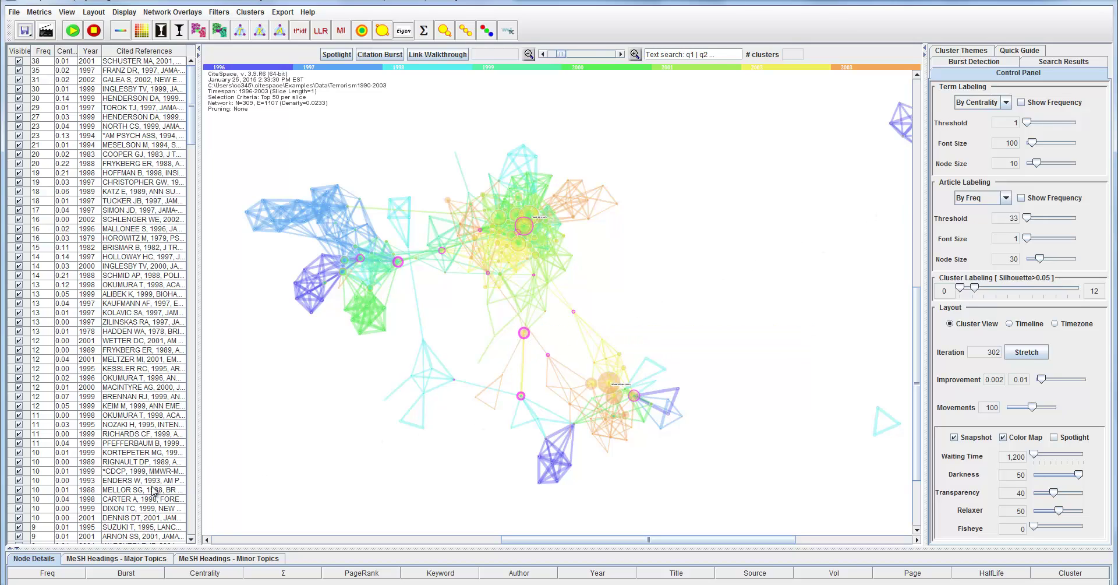
- Collapse the node details table, then set the article labeling node size to 114 and font size to 9
{"action": "left_click", "coordinate": [17, 548]}
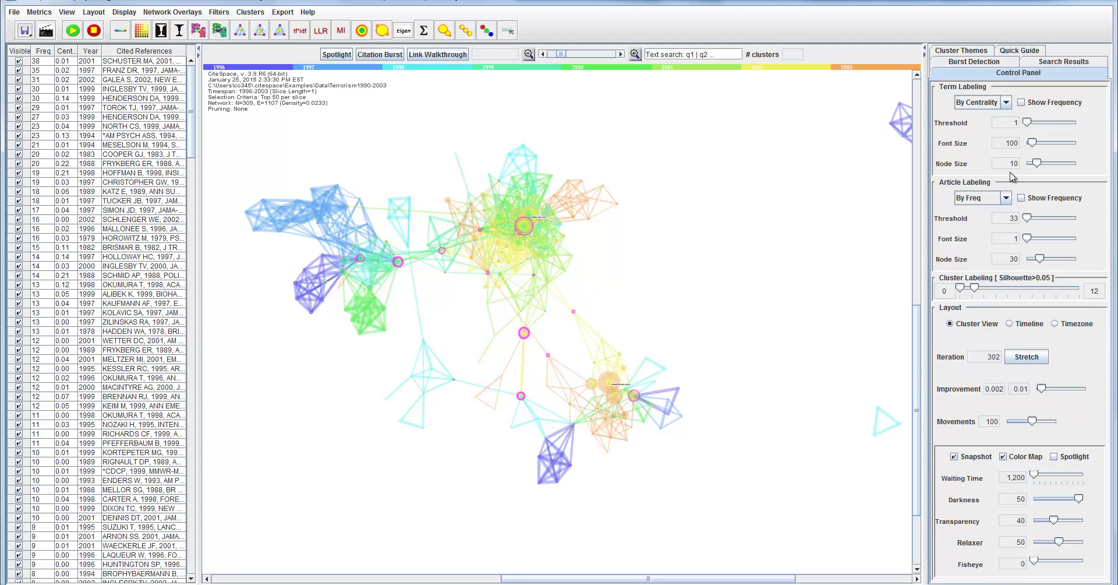
{"action": "mouse_move", "coordinate": [1041, 262]}
{"action": "left_mouse_down"}
{"action": "mouse_move", "coordinate": [1069, 267]}
{"action": "mouse_move", "coordinate": [1054, 272]}
{"action": "left_mouse_up"}
{"action": "left_click_drag", "start_coordinate": [1028, 238], "coordinate": [1028, 242]}
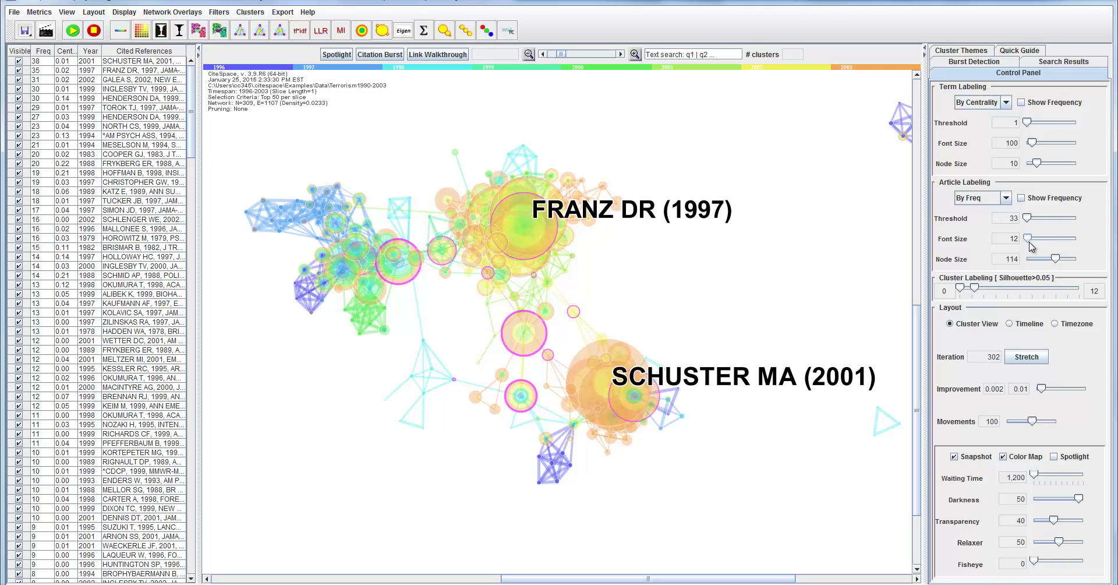
{"action": "left_click_drag", "start_coordinate": [1028, 241], "coordinate": [1029, 244]}
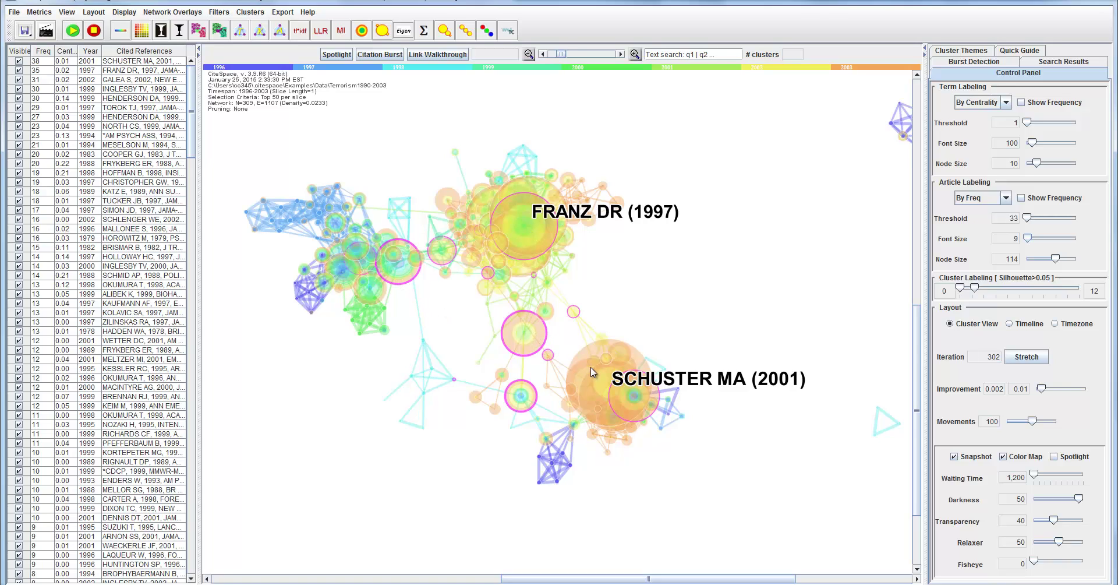
- Highlight citation bursts in the network and open the citation history of the large 1997 reference node
{"action": "left_click", "coordinate": [381, 54]}
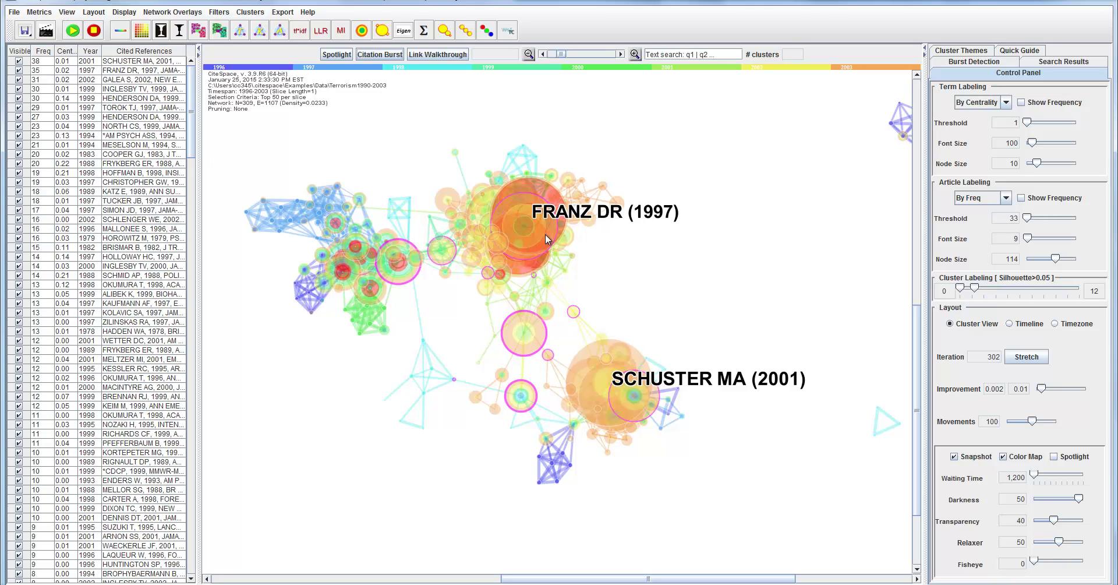
{"action": "mouse_move", "coordinate": [532, 219]}
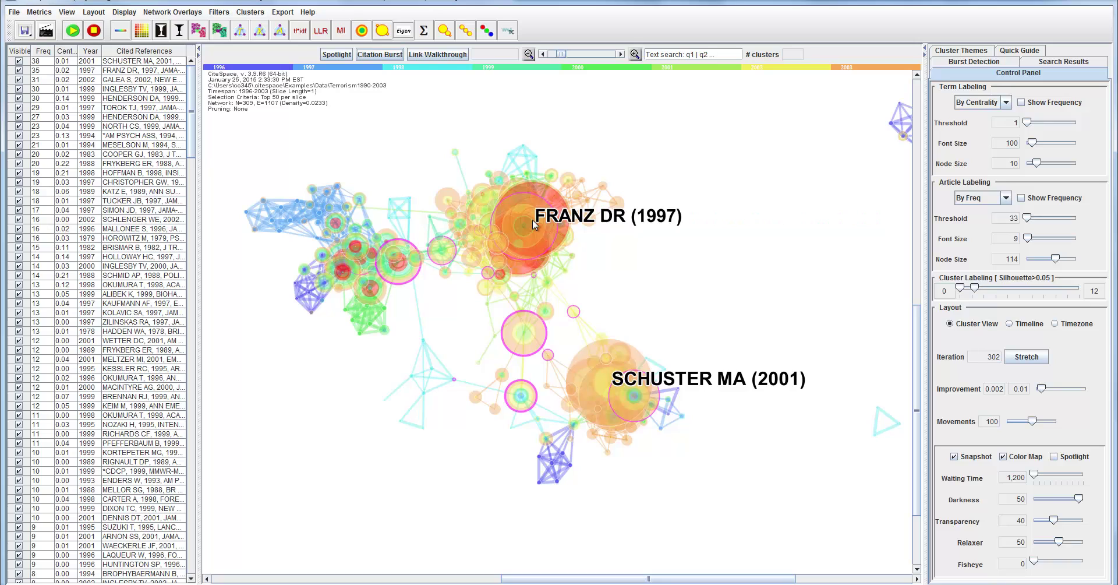
{"action": "right_click", "coordinate": [532, 220]}
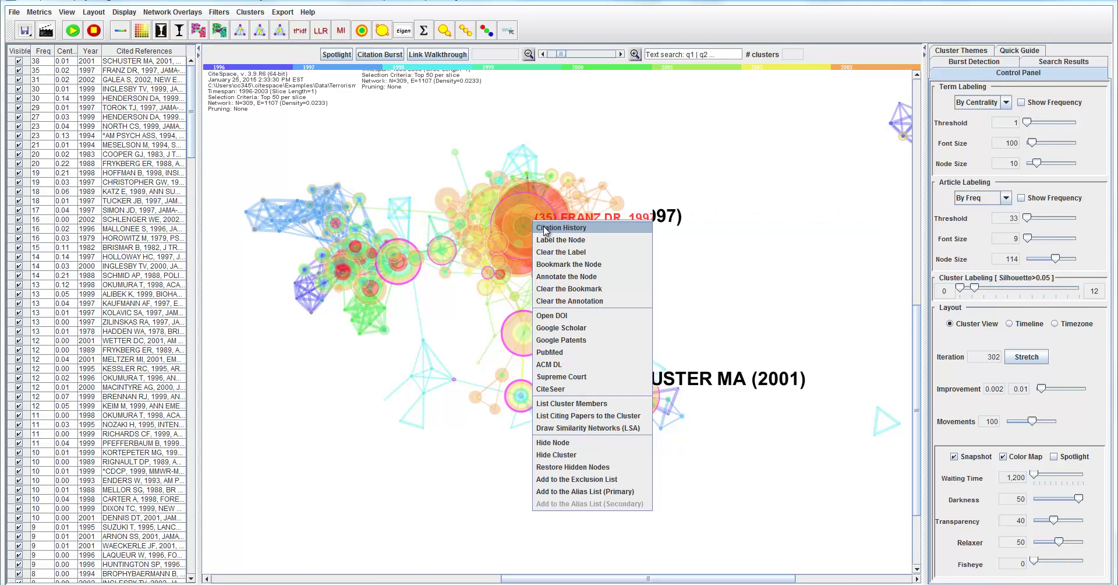
{"action": "left_click", "coordinate": [545, 229]}
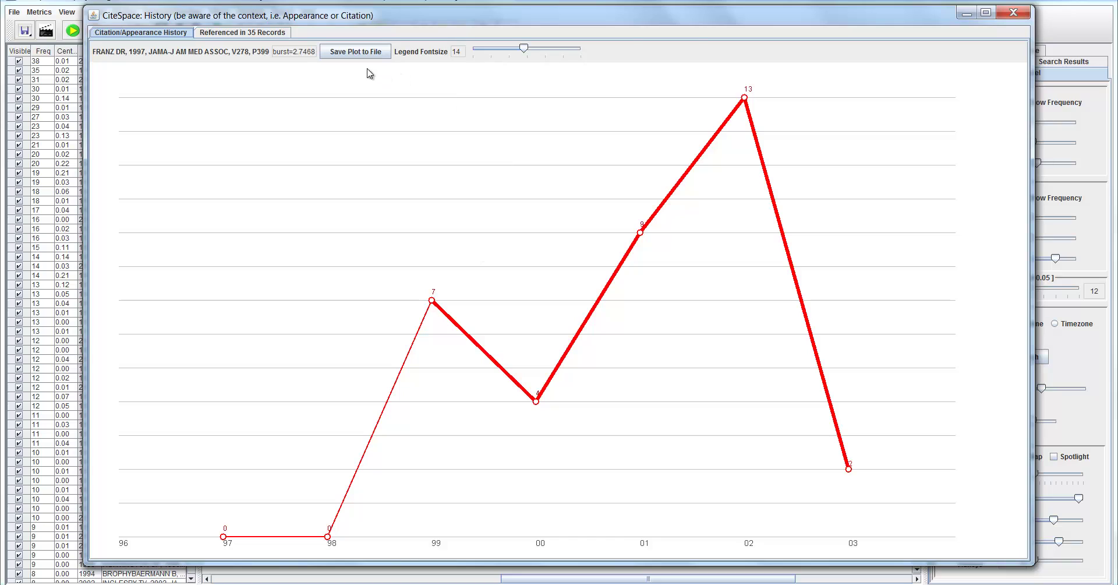
- Review the full list of records citing the 1997 reference and close the history window
{"action": "left_click", "coordinate": [266, 33]}
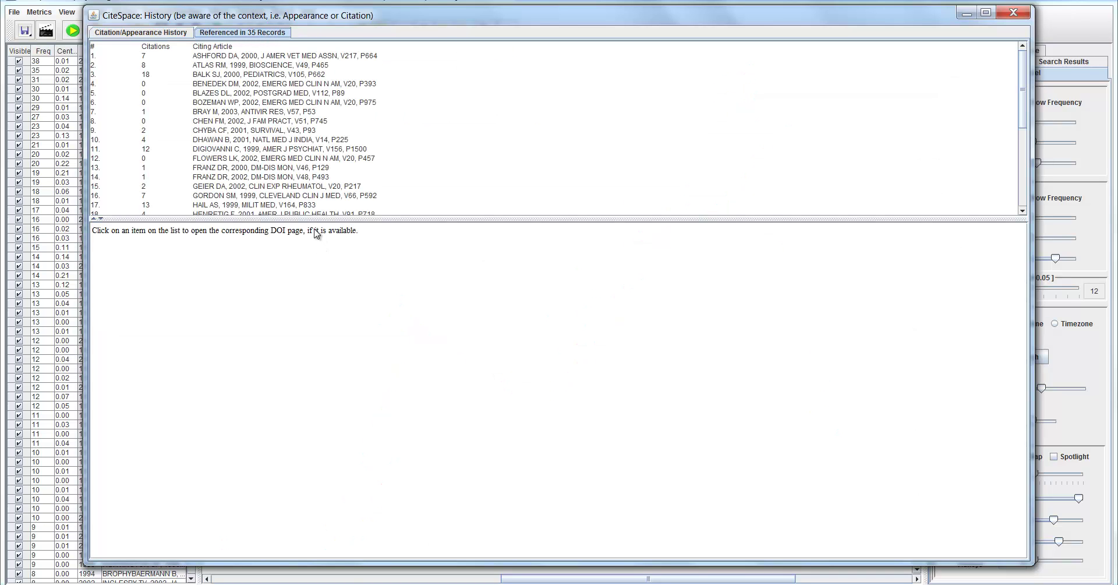
{"action": "left_click_drag", "start_coordinate": [316, 219], "coordinate": [350, 346]}
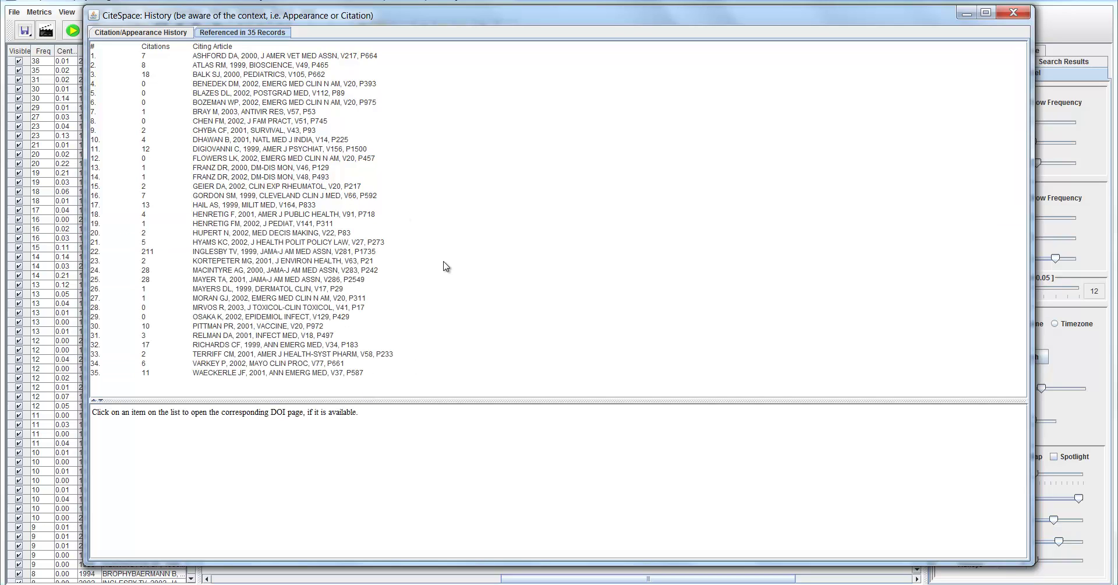
{"action": "left_click", "coordinate": [1012, 13]}
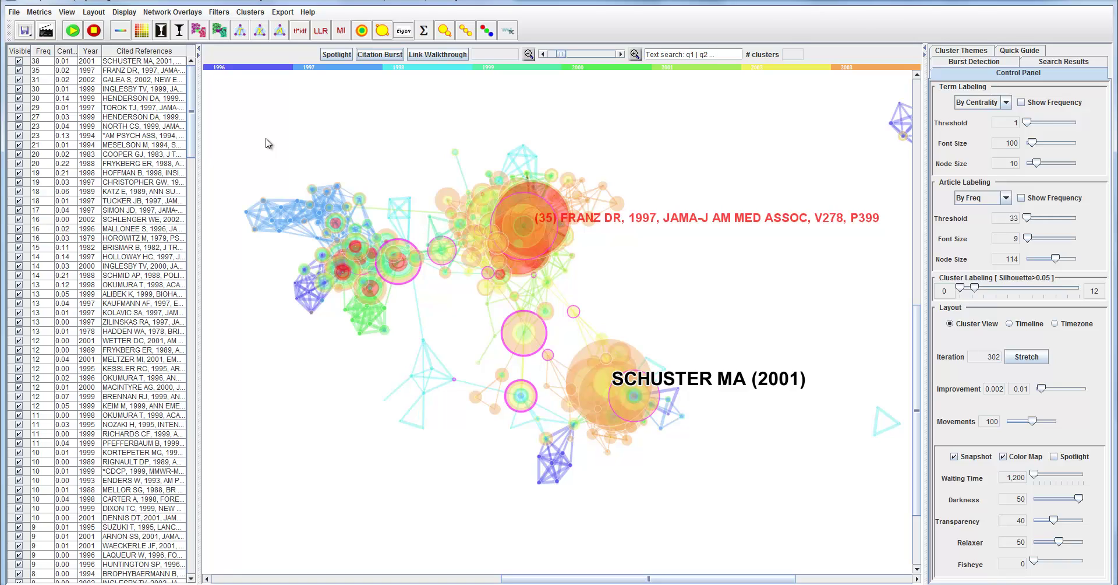
- Divide the network into clusters and label the clusters with title terms
{"action": "left_click", "coordinate": [198, 30]}
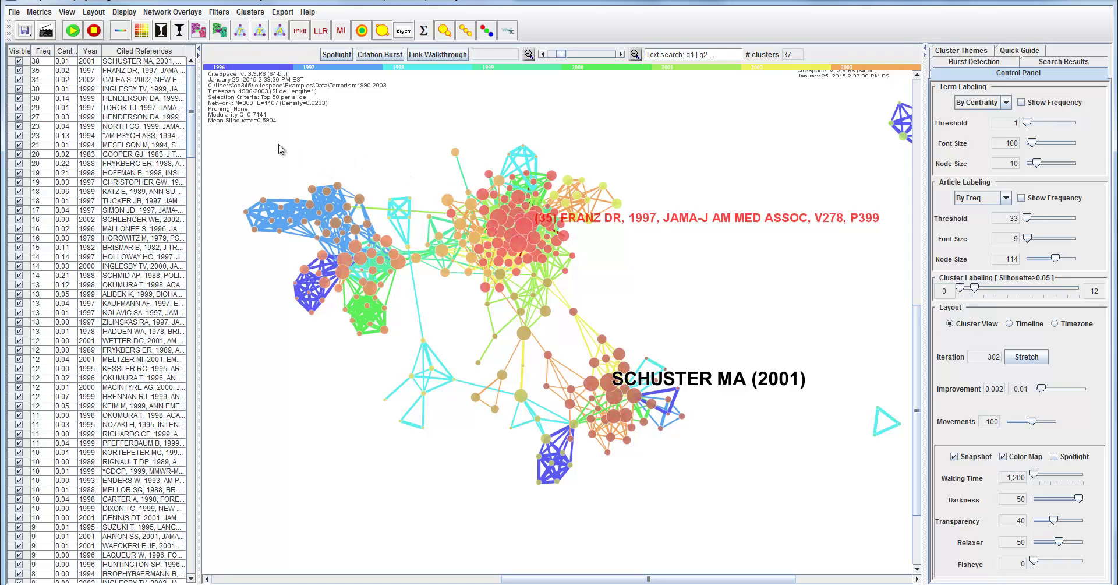
{"action": "left_click", "coordinate": [240, 32]}
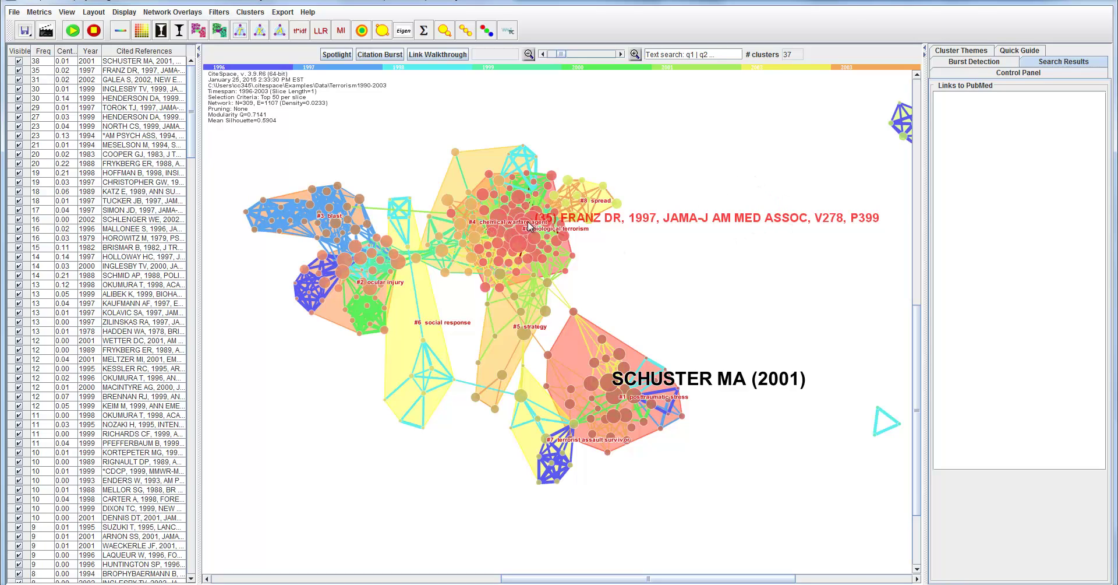
- Raise the cluster labeling upper value to 24 and reduce the article label font size to 1
{"action": "left_click", "coordinate": [1026, 74]}
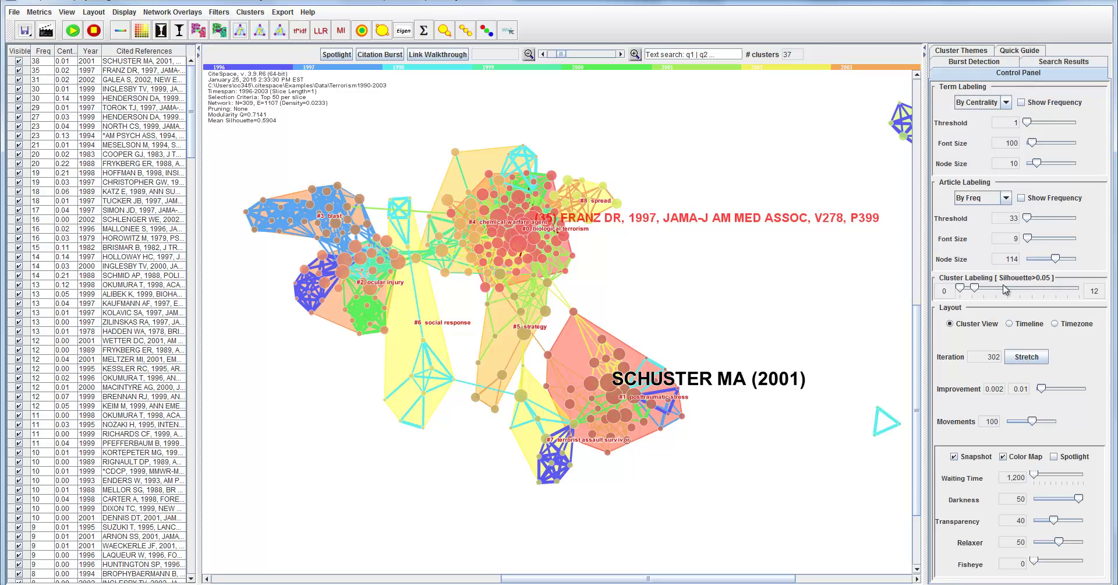
{"action": "mouse_move", "coordinate": [976, 289]}
{"action": "left_mouse_down"}
{"action": "mouse_move", "coordinate": [1008, 294]}
{"action": "mouse_move", "coordinate": [991, 295]}
{"action": "left_mouse_up"}
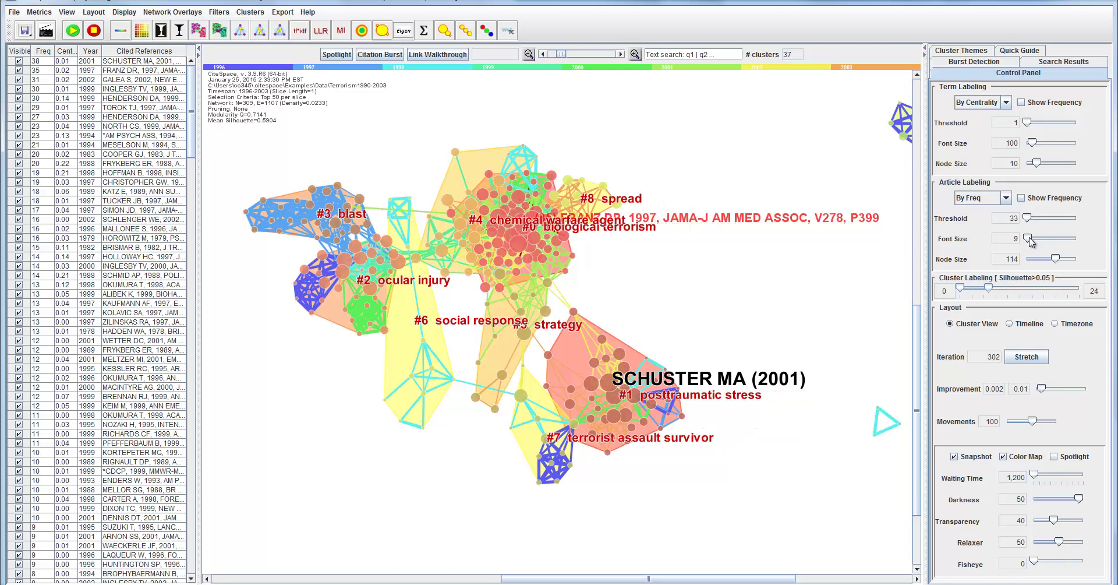
{"action": "left_click_drag", "start_coordinate": [1028, 238], "coordinate": [1014, 241]}
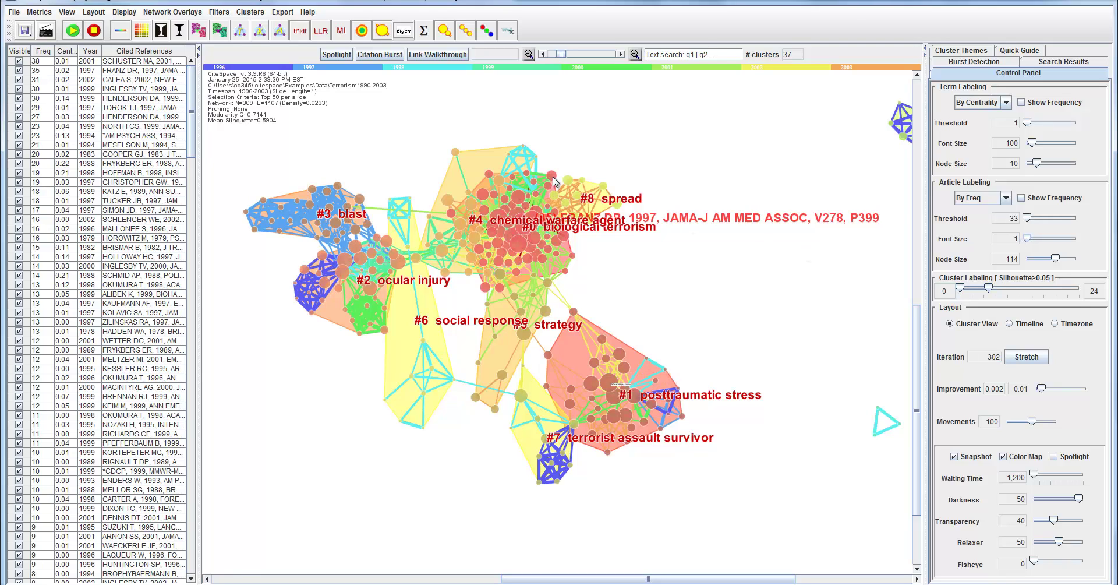
{"action": "mouse_move", "coordinate": [550, 183]}
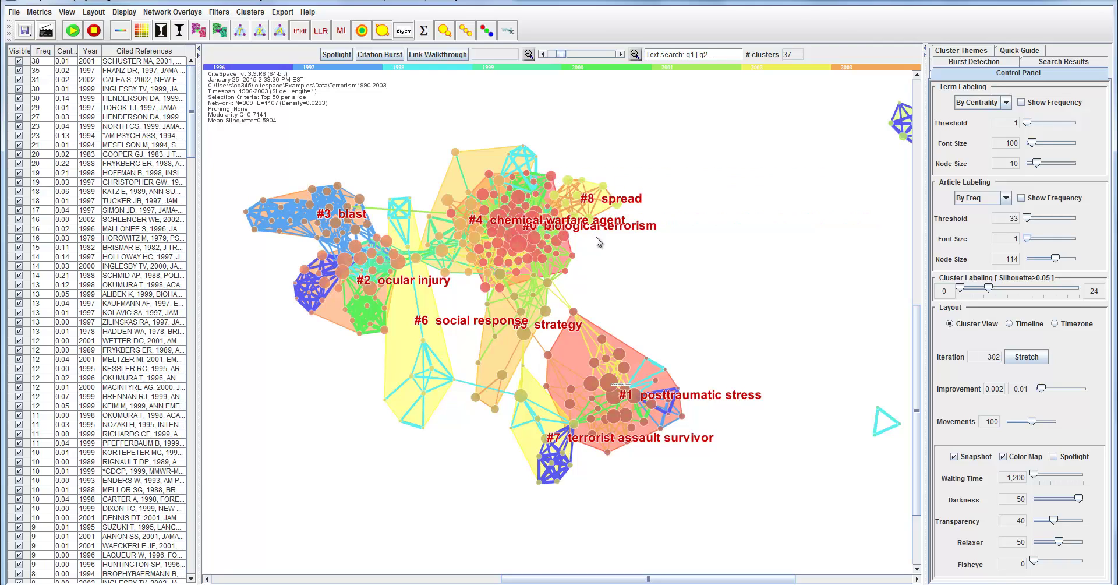
- Switch cluster labels to proportional font size and set the cluster labeling range to 5 through 7
{"action": "left_click", "coordinate": [124, 13]}
{"action": "mouse_move", "coordinate": [216, 172]}
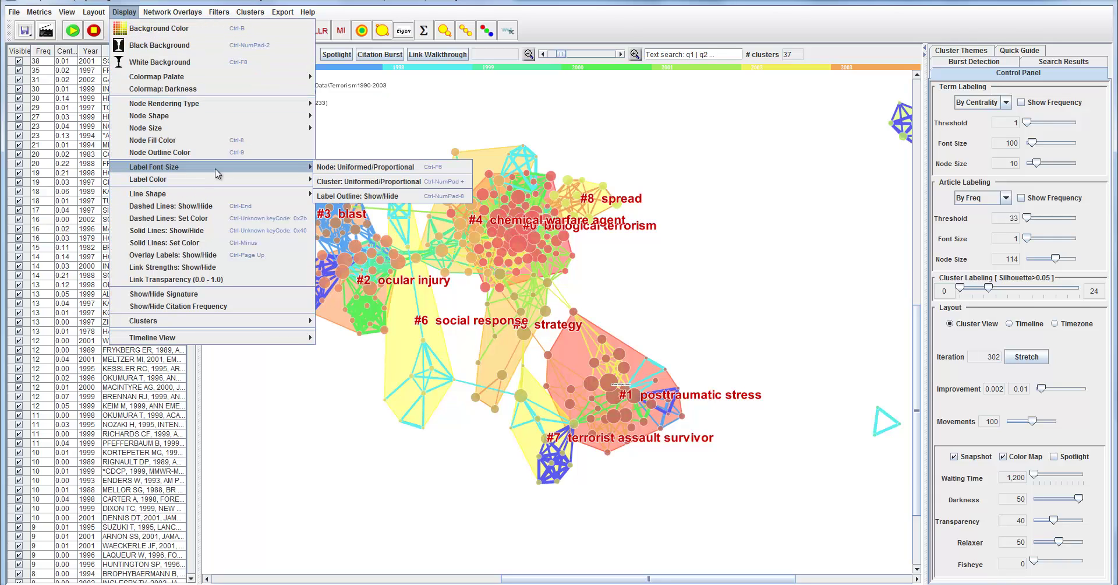
{"action": "left_click", "coordinate": [348, 183]}
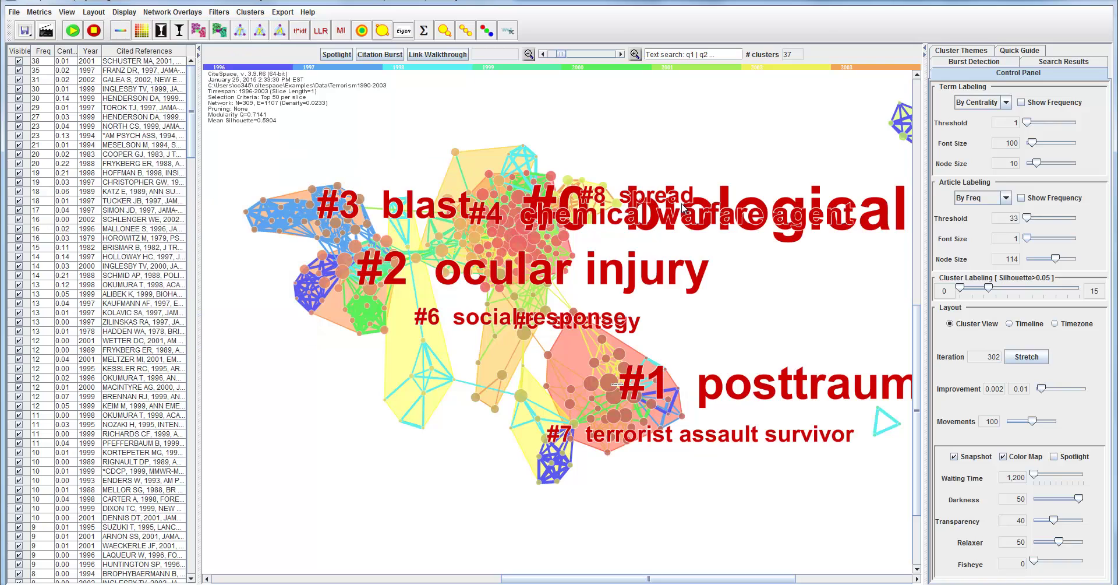
{"action": "left_click", "coordinate": [971, 289]}
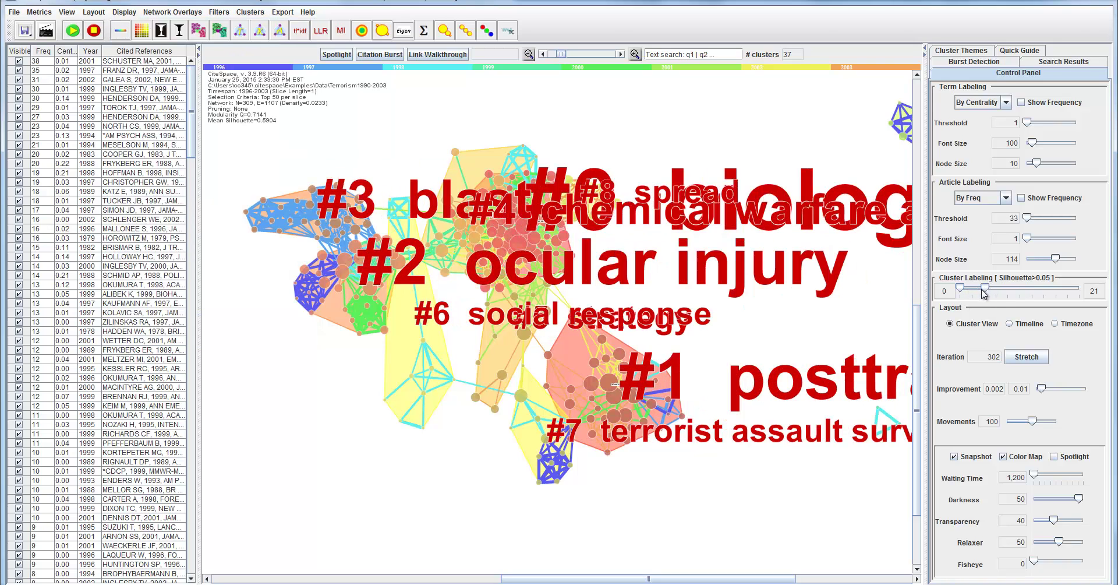
{"action": "left_click_drag", "start_coordinate": [973, 294], "coordinate": [971, 294]}
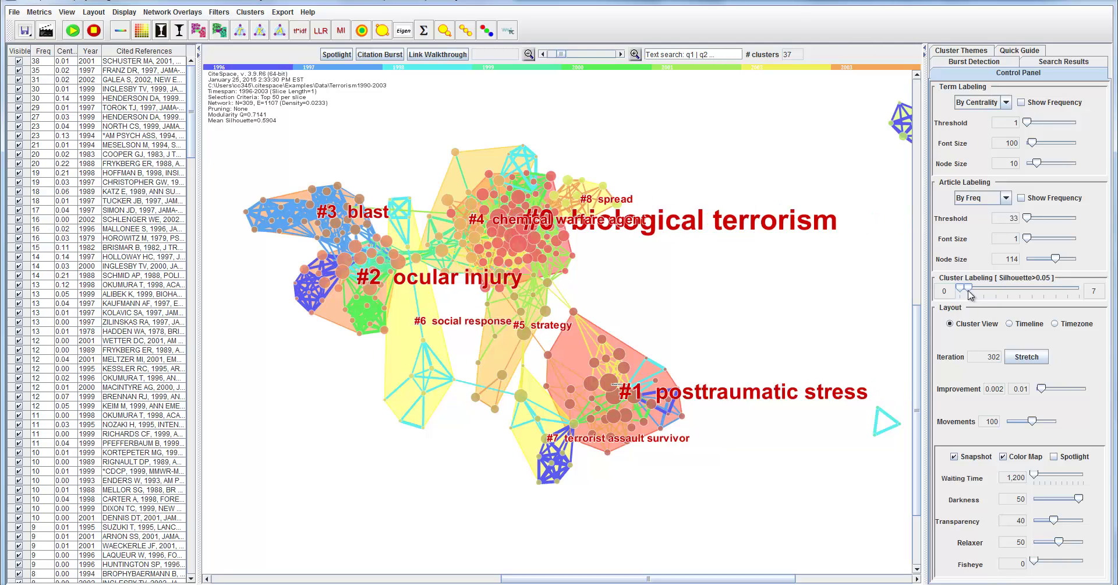
{"action": "left_click_drag", "start_coordinate": [964, 291], "coordinate": [971, 294]}
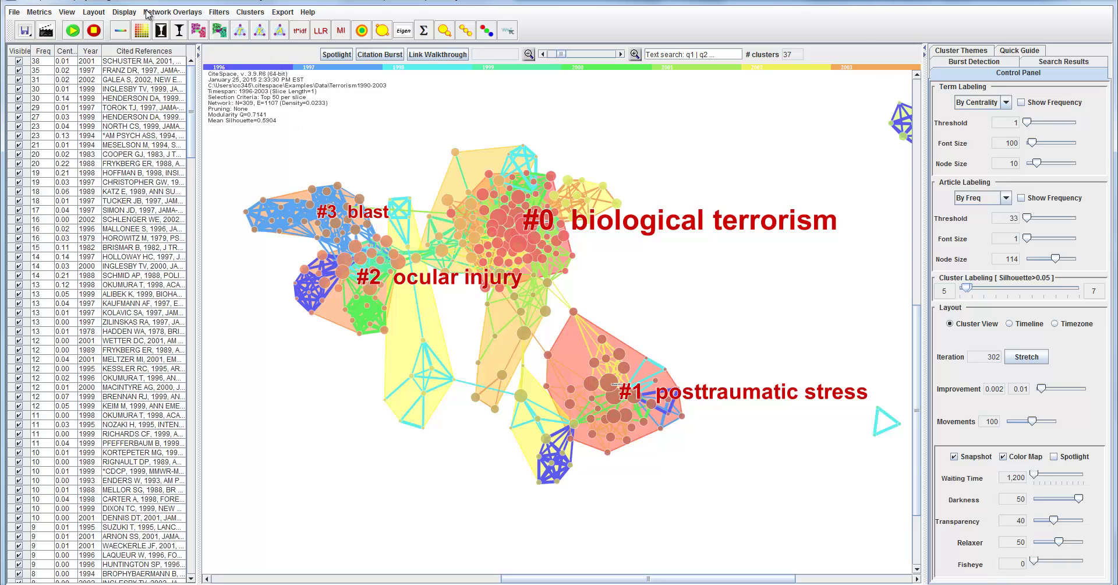
- Reduce the clusters' convex hulls to borders only and hide the hulls completely
{"action": "left_click", "coordinate": [125, 13]}
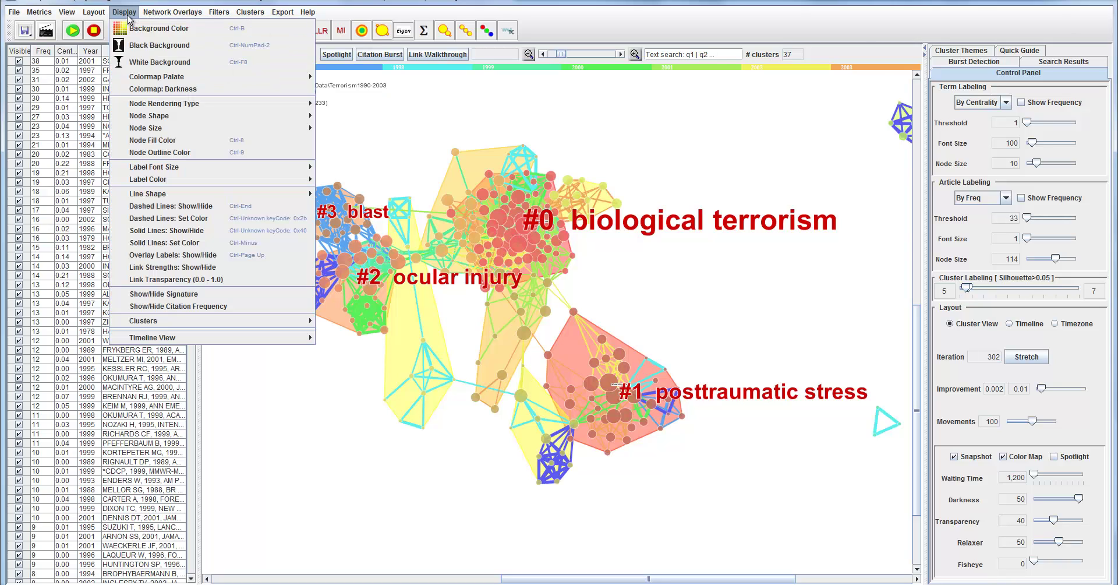
{"action": "mouse_move", "coordinate": [213, 322]}
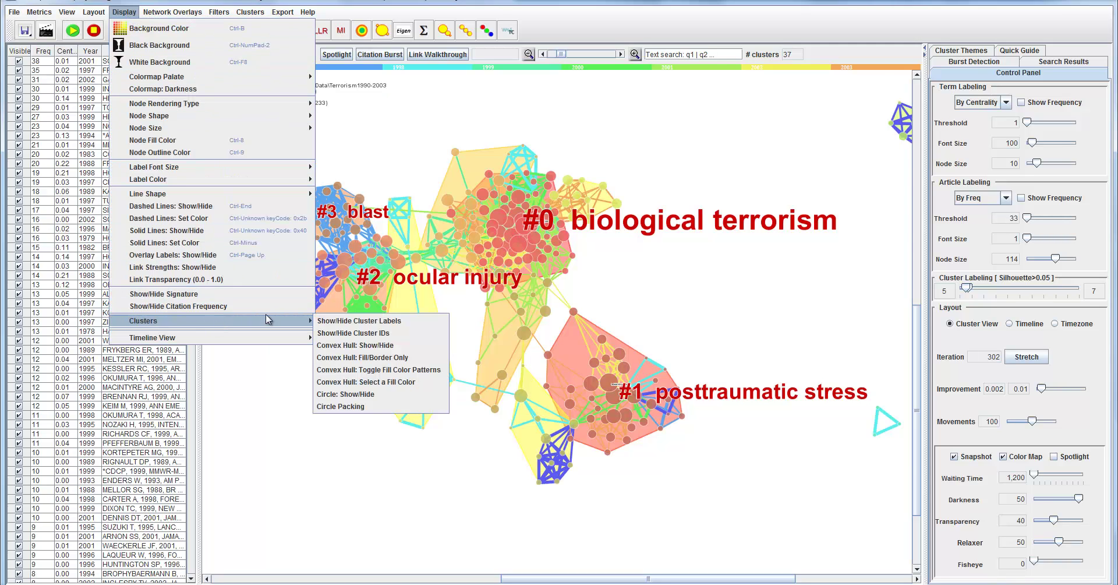
{"action": "left_click", "coordinate": [373, 357]}
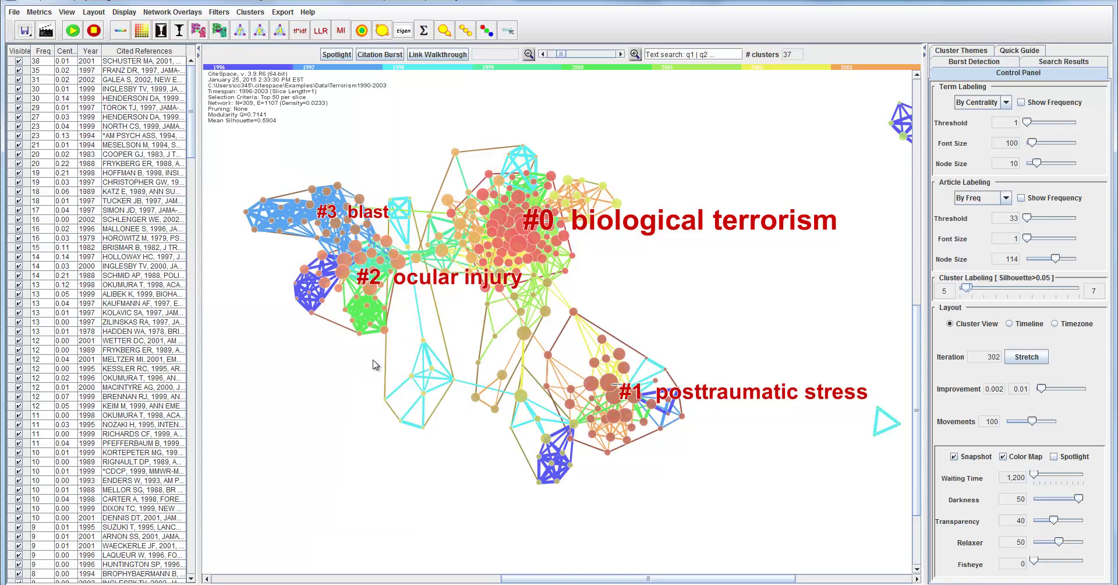
{"action": "left_click", "coordinate": [125, 13]}
{"action": "mouse_move", "coordinate": [259, 322]}
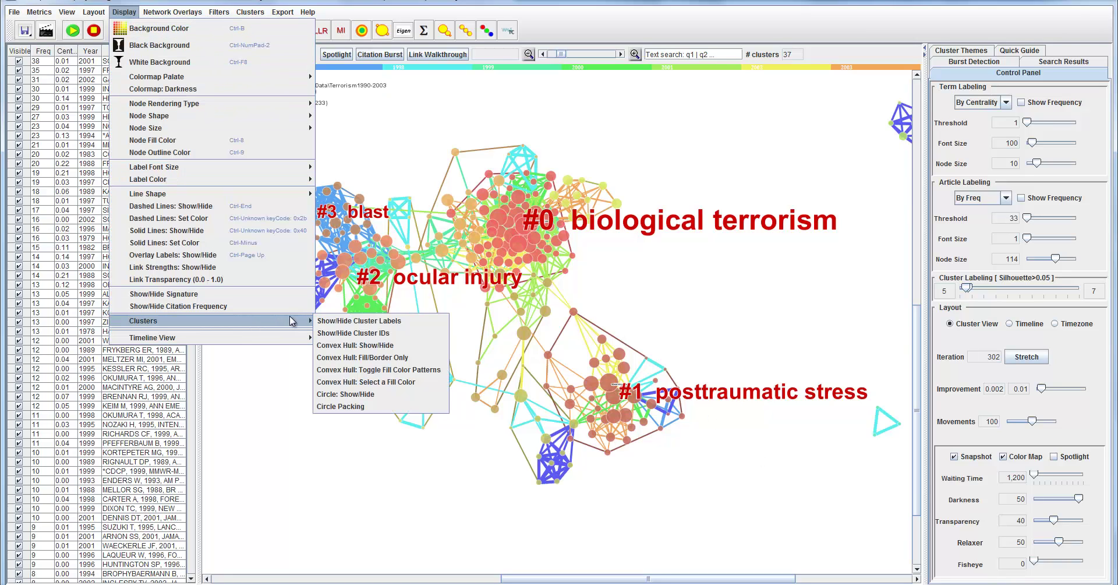
{"action": "left_click", "coordinate": [374, 346]}
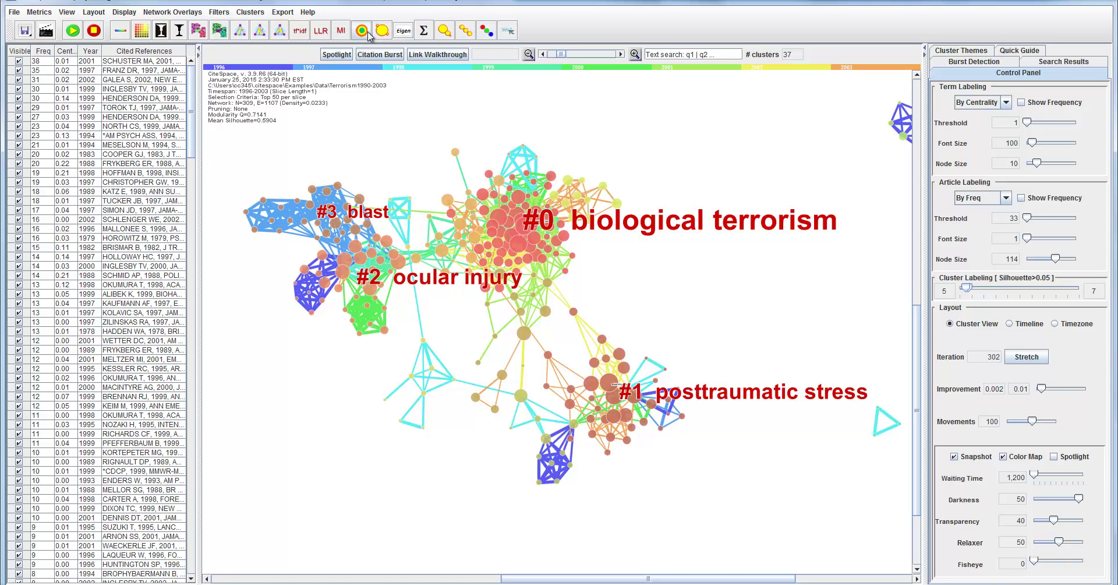
- Set the article node size to 63 and render the network nodes as citation tree rings
{"action": "left_click", "coordinate": [509, 34]}
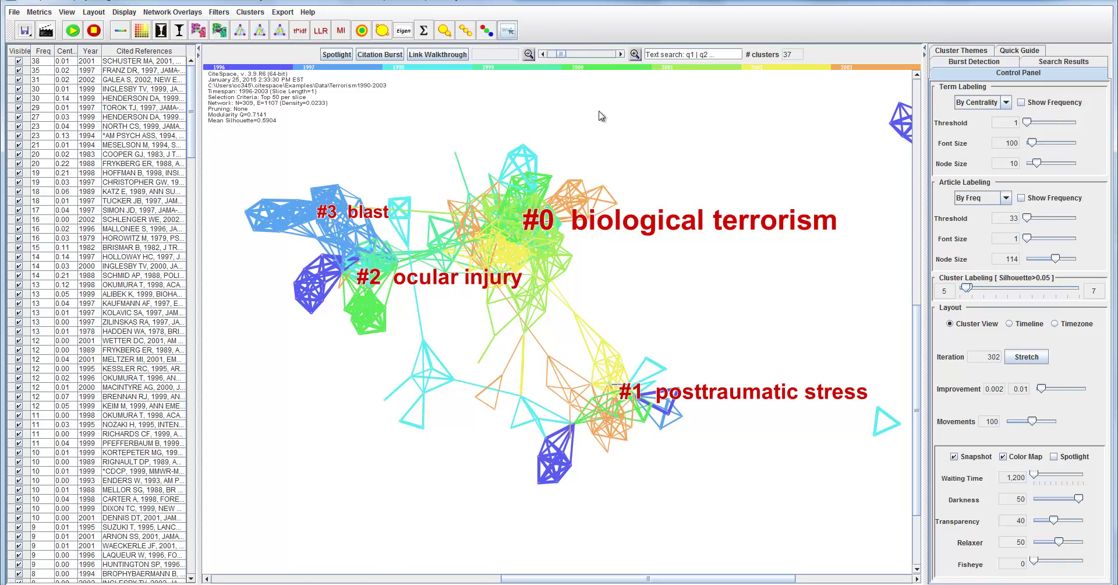
{"action": "left_click_drag", "start_coordinate": [1060, 265], "coordinate": [1046, 265]}
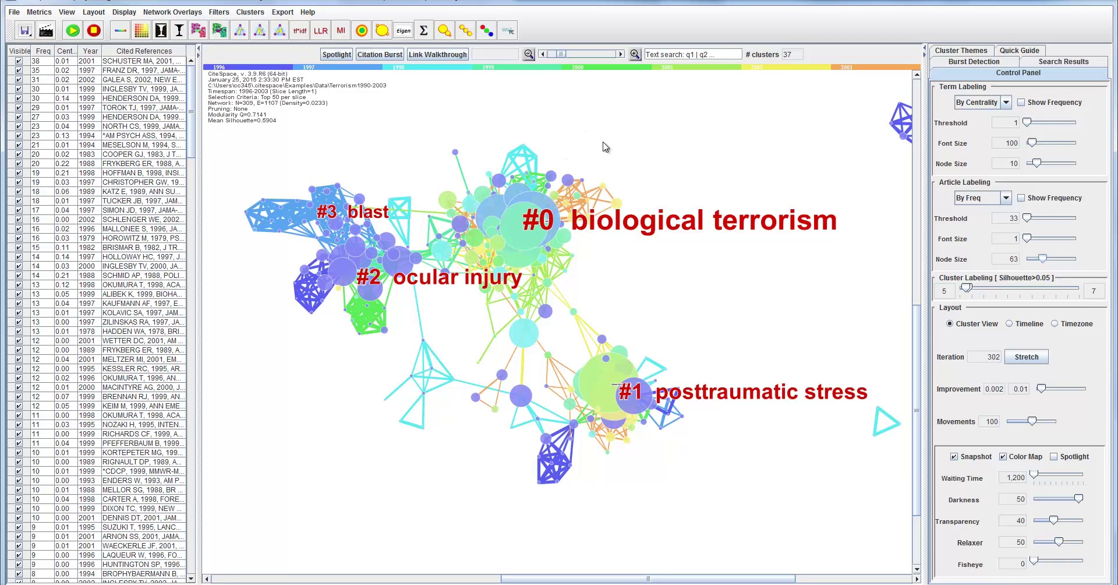
{"action": "left_click", "coordinate": [361, 31]}
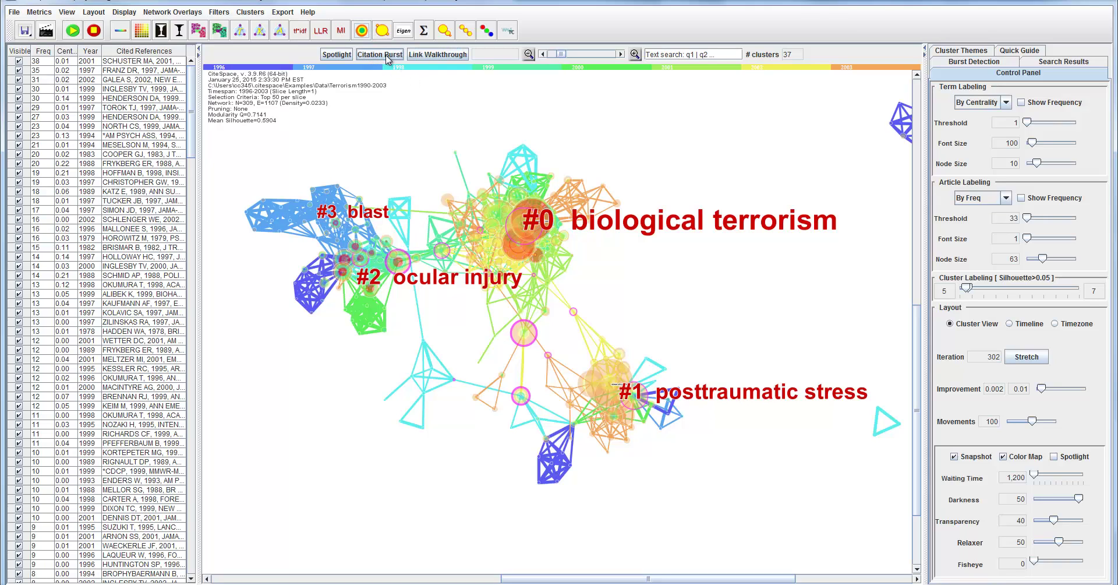
- View the citation burst history for 15 references, sort it by beginning year of burst, and examine the burst periods
{"action": "left_click", "coordinate": [68, 12]}
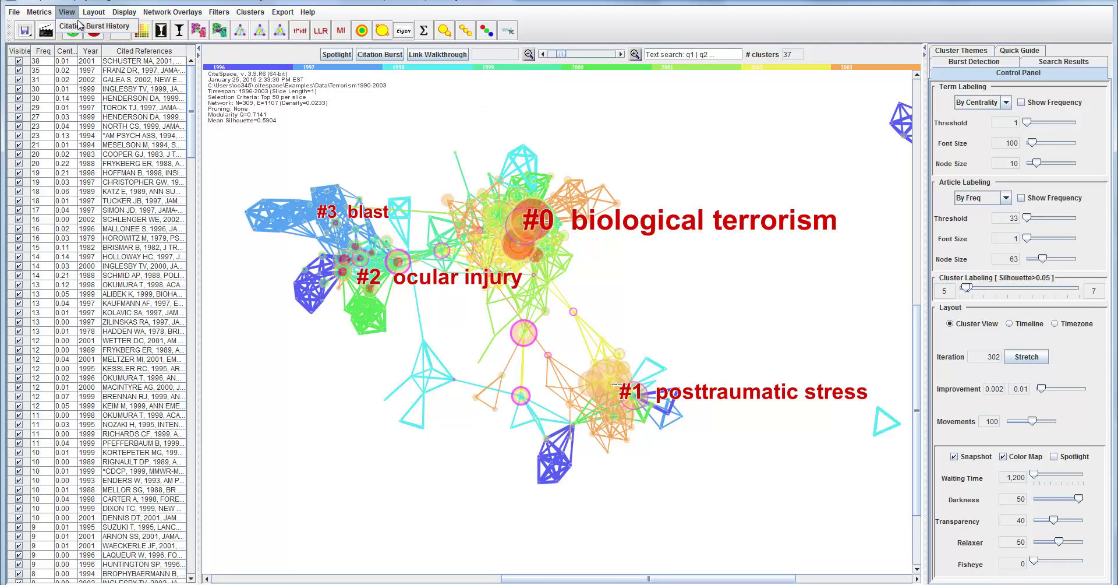
{"action": "left_click", "coordinate": [85, 27]}
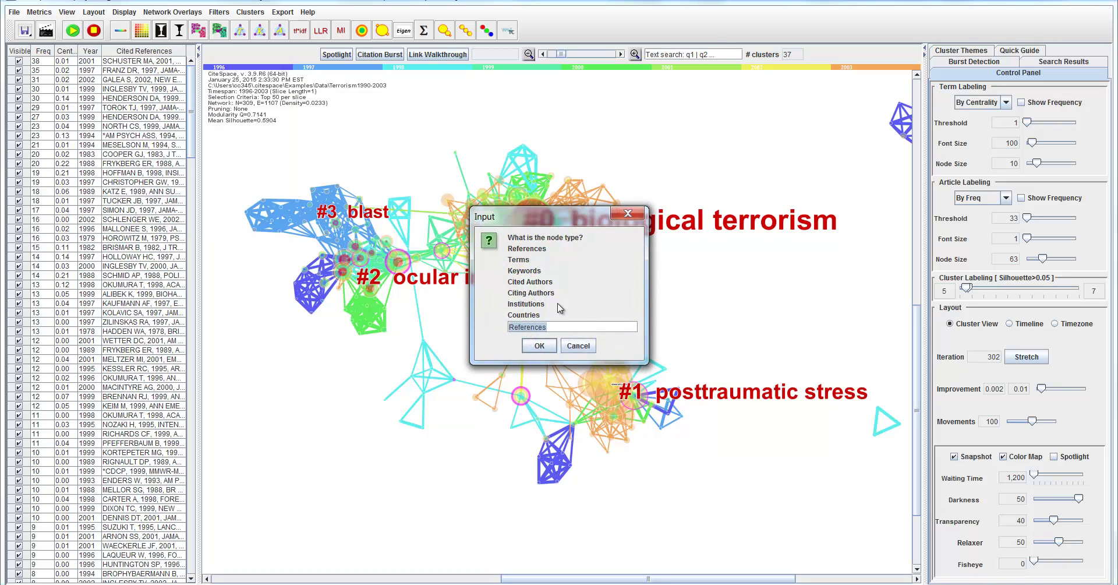
{"action": "left_click", "coordinate": [548, 345]}
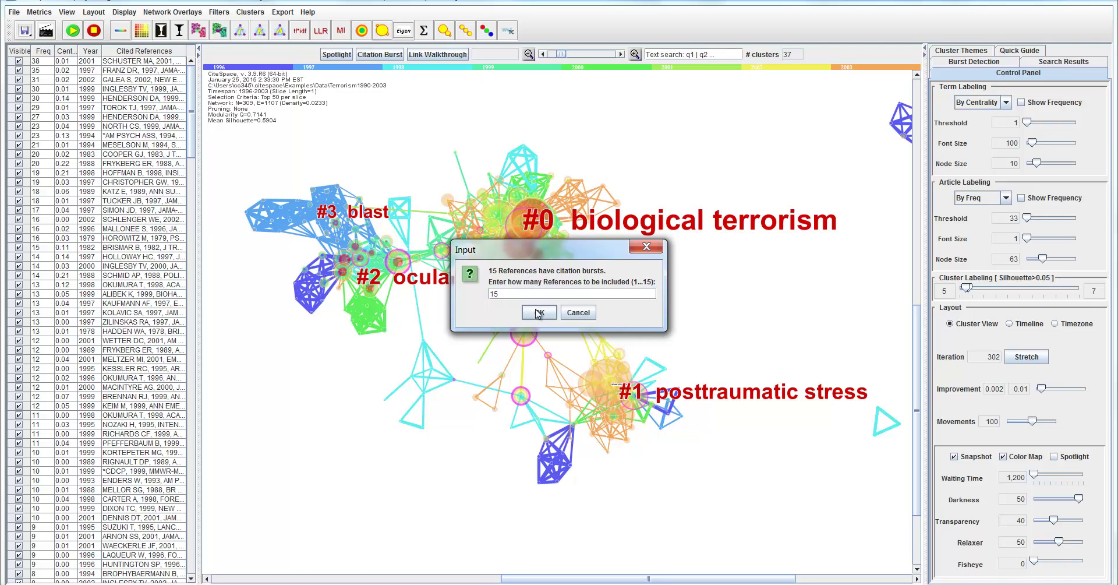
{"action": "left_click", "coordinate": [540, 312]}
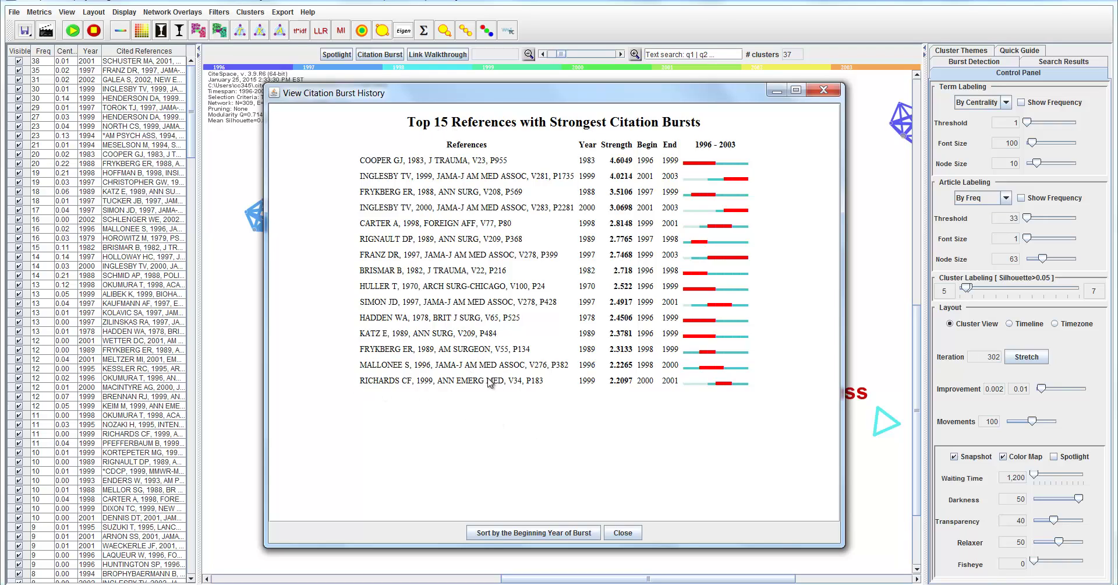
{"action": "left_click", "coordinate": [550, 533]}
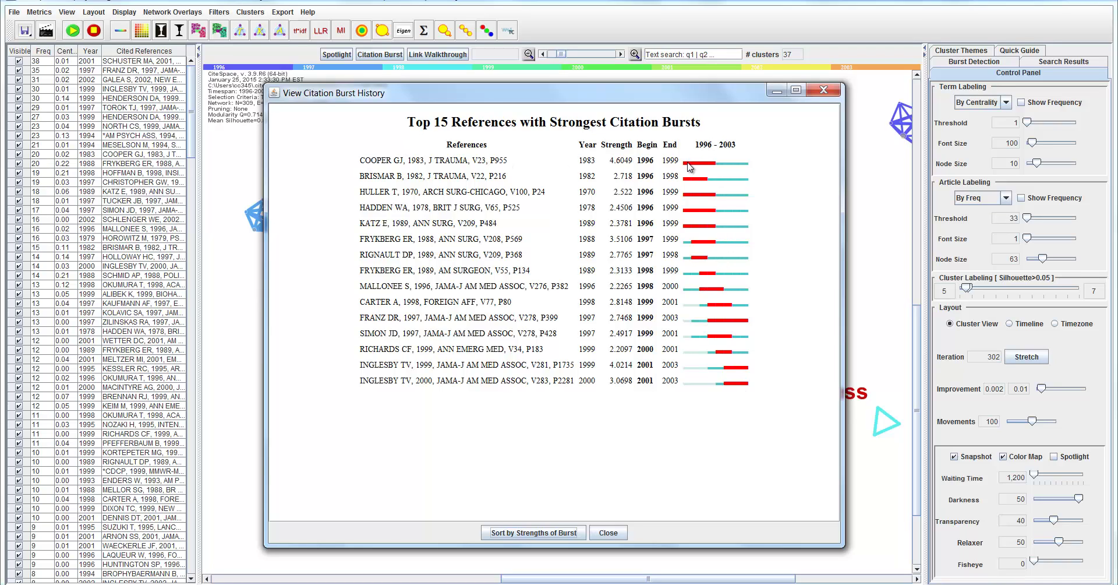
{"action": "left_click_drag", "start_coordinate": [638, 162], "coordinate": [658, 167]}
{"action": "double_click", "coordinate": [641, 382]}
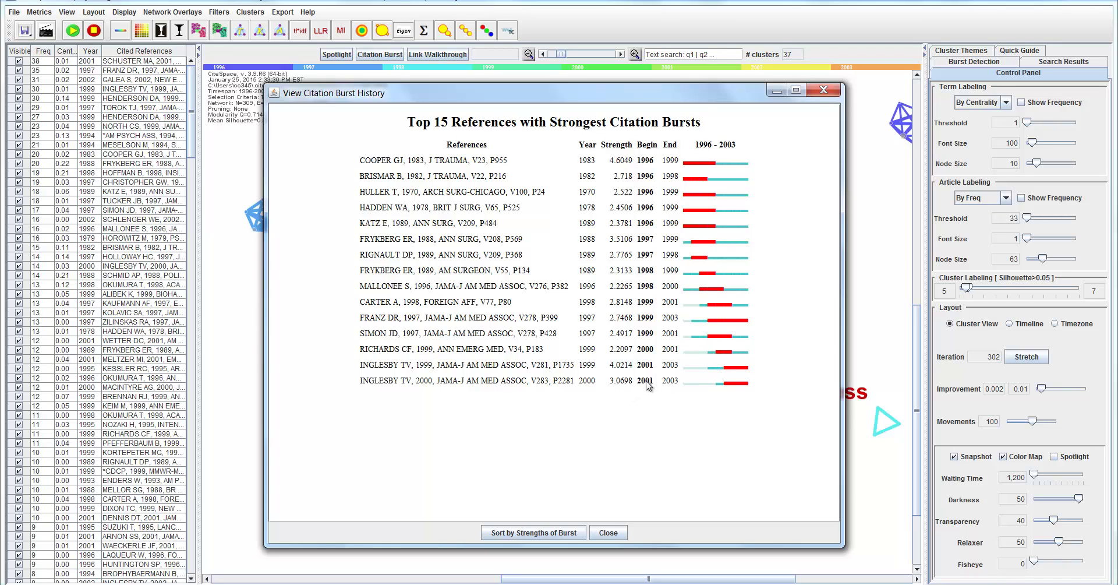
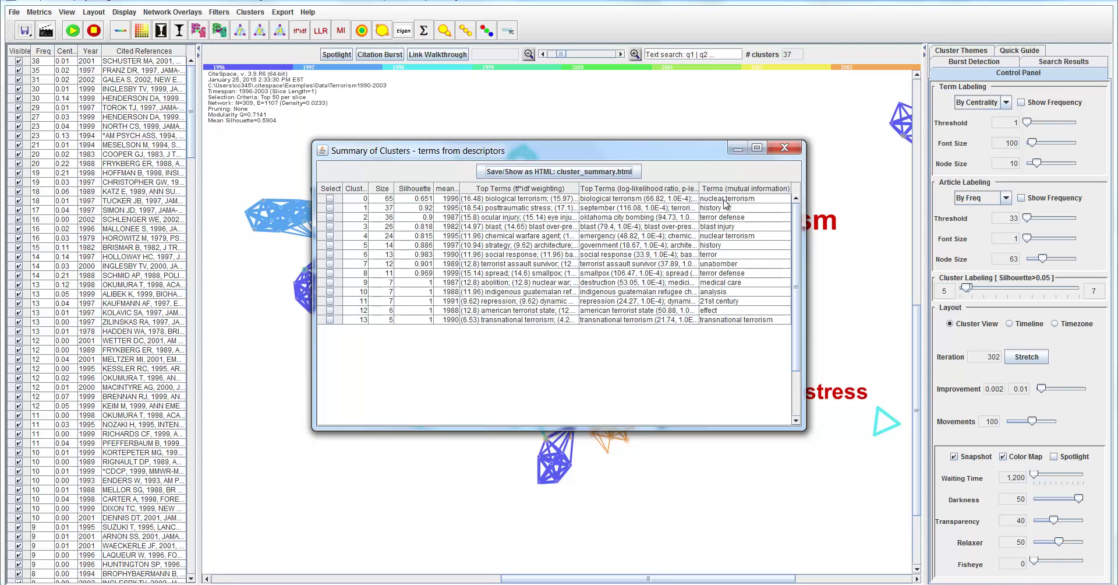
- Close the cluster summary table and open the Cluster Explorer with a sentence-selection citation threshold of 5
{"action": "left_click", "coordinate": [784, 148]}
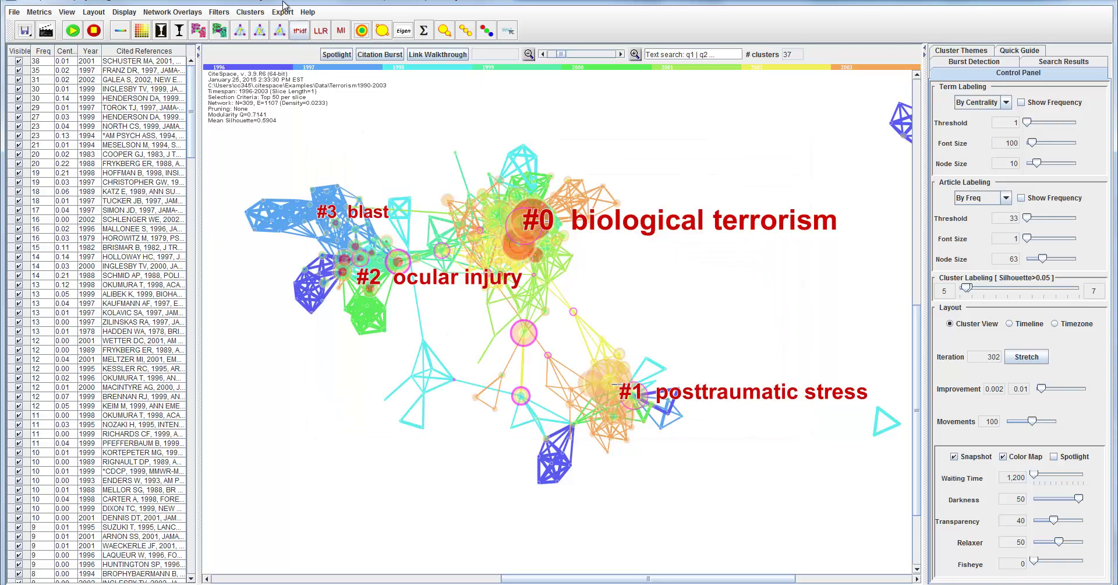
{"action": "left_click", "coordinate": [251, 12]}
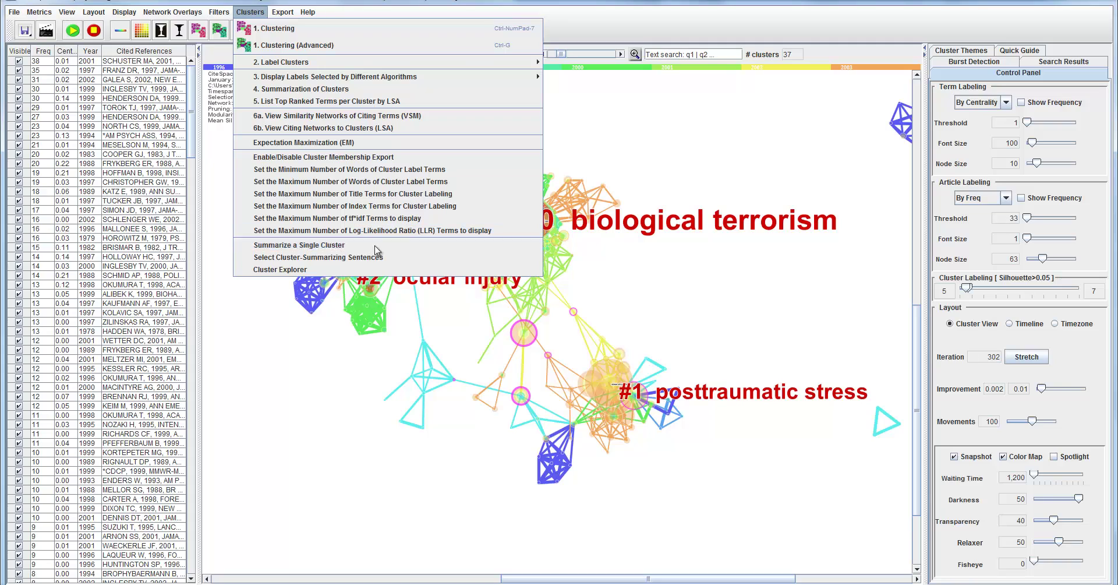
{"action": "left_click", "coordinate": [411, 270]}
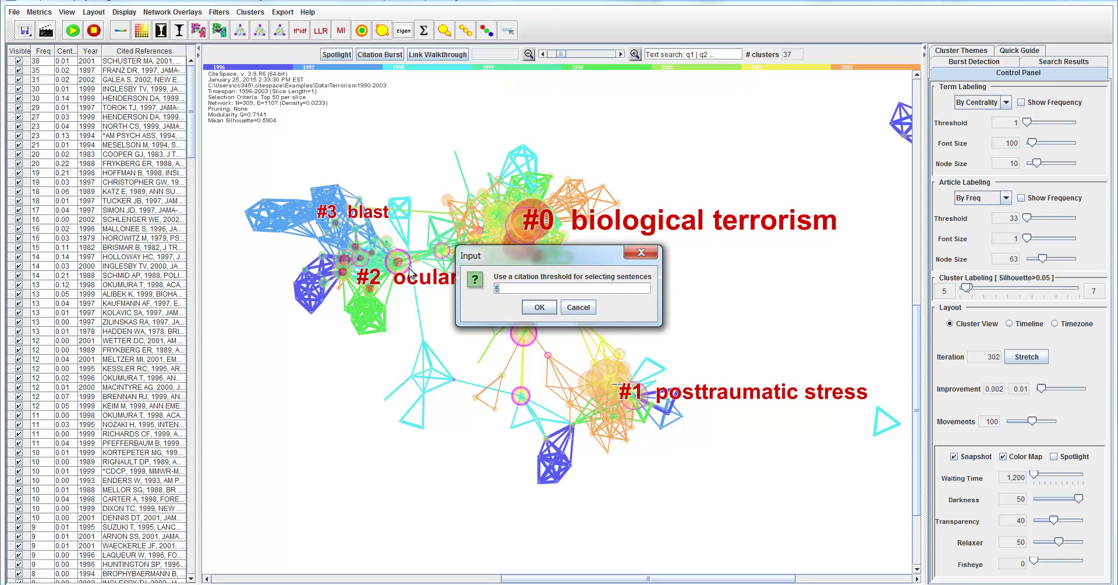
{"action": "left_click", "coordinate": [539, 306]}
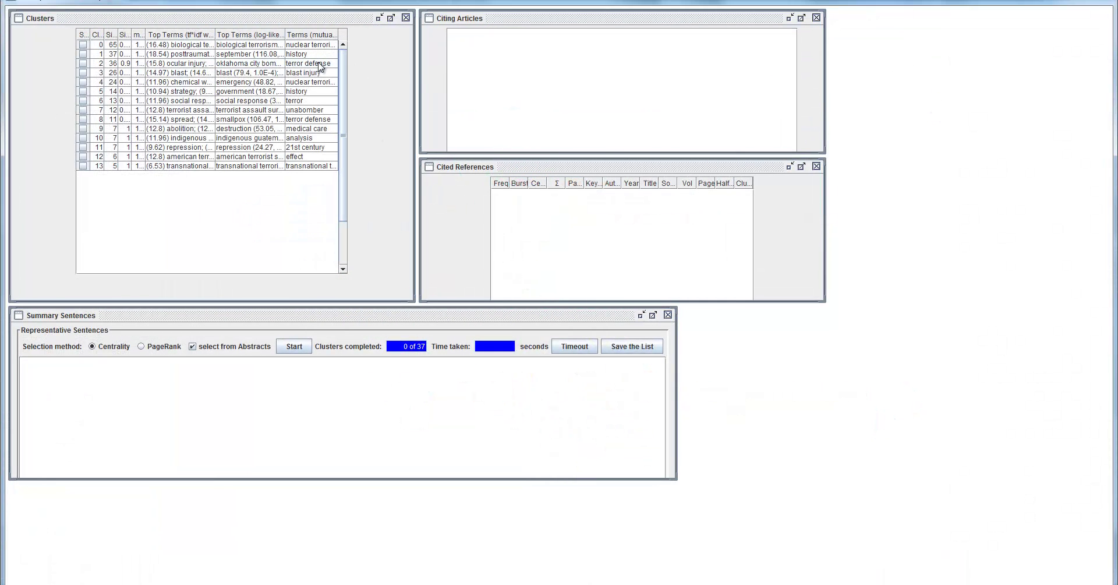
- Inspect the citing articles and cited references of clusters 0 and 1, clear the selection, and close the Cluster Explorer
{"action": "left_click", "coordinate": [83, 45]}
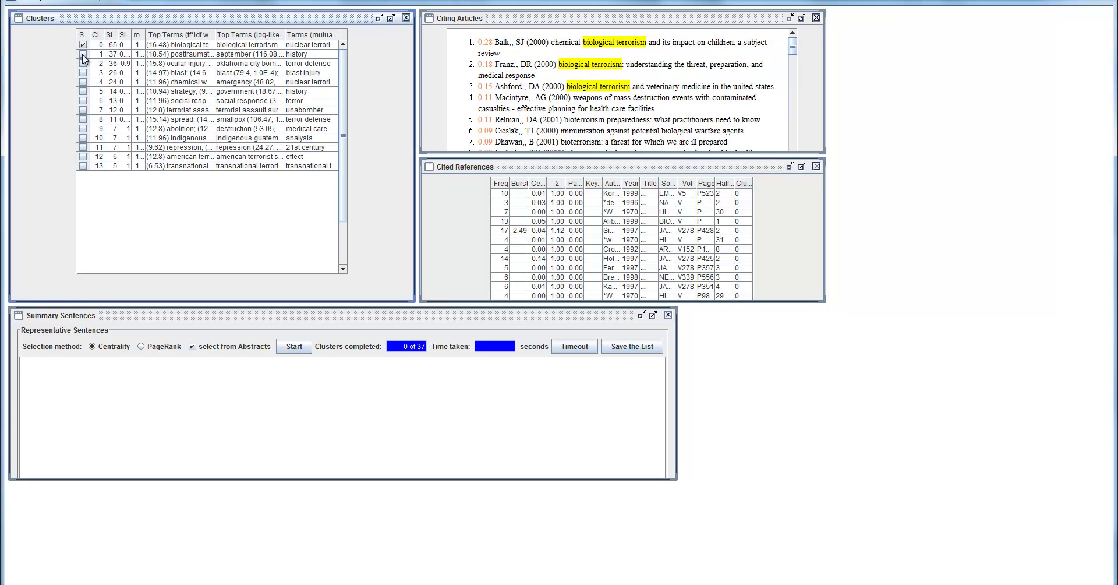
{"action": "left_click", "coordinate": [82, 53]}
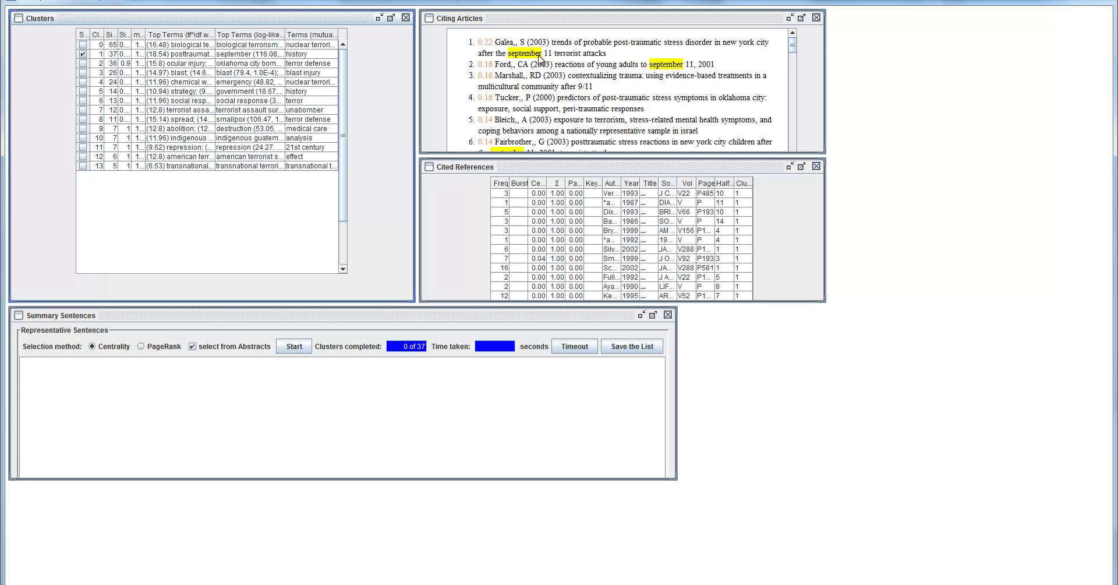
{"action": "left_click", "coordinate": [82, 54]}
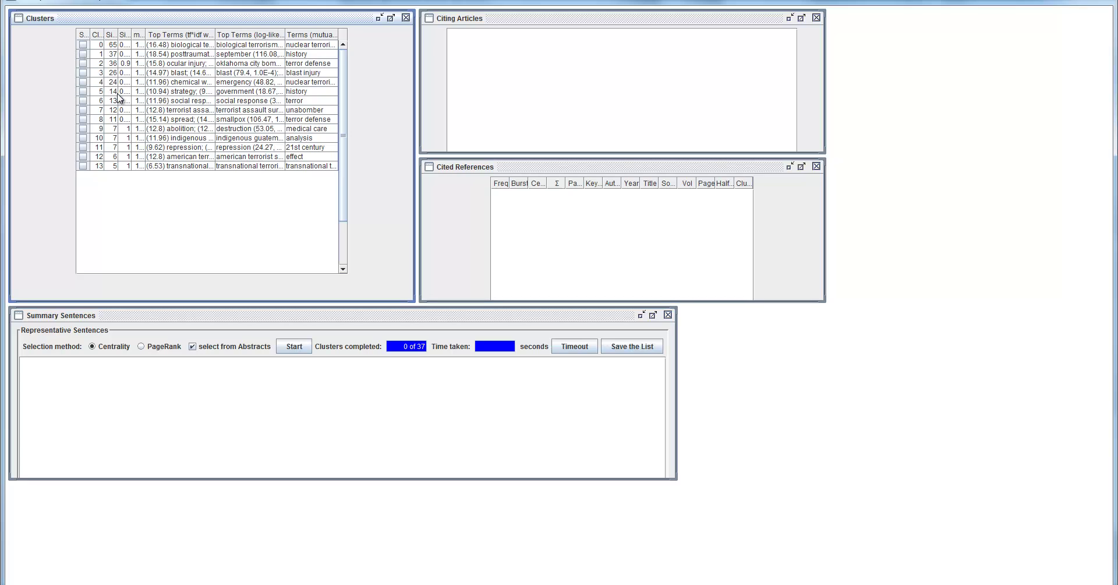
{"action": "left_click", "coordinate": [1103, 1]}
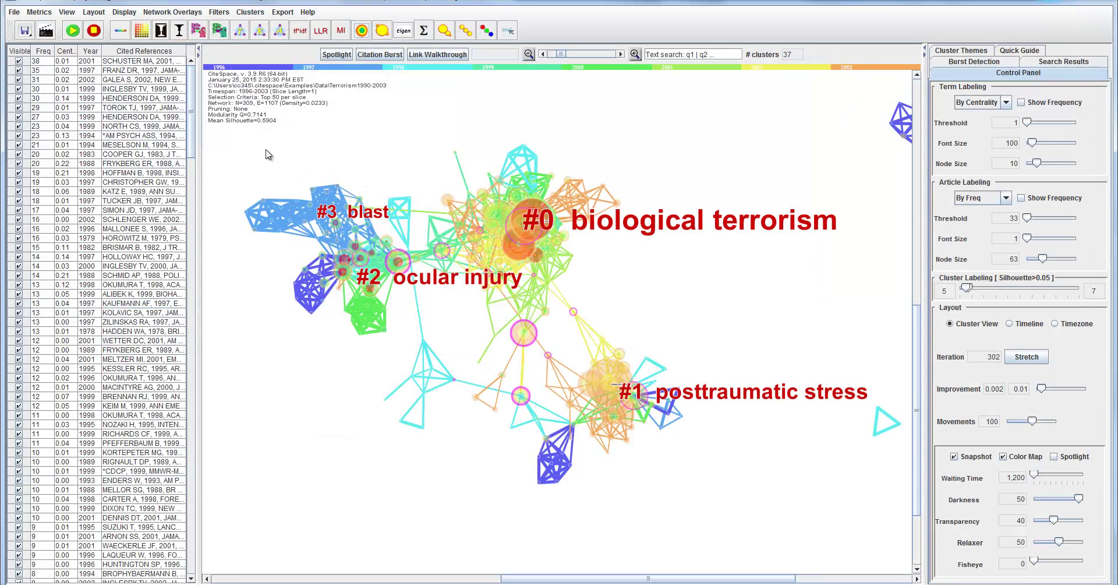
- Toggle the visibility of the most frequently cited reference off and on several times in the reference list
{"action": "left_click", "coordinate": [19, 61]}
{"action": "left_click", "coordinate": [20, 61]}
{"action": "left_click", "coordinate": [19, 61]}
{"action": "left_click", "coordinate": [19, 62]}
{"action": "left_click", "coordinate": [19, 62]}
{"action": "left_click", "coordinate": [20, 62]}
- Set the network's transparency to 30
{"action": "mouse_move", "coordinate": [1053, 520]}
{"action": "left_mouse_down"}
{"action": "mouse_move", "coordinate": [1040, 520]}
{"action": "mouse_move", "coordinate": [1049, 522]}
{"action": "left_mouse_up"}
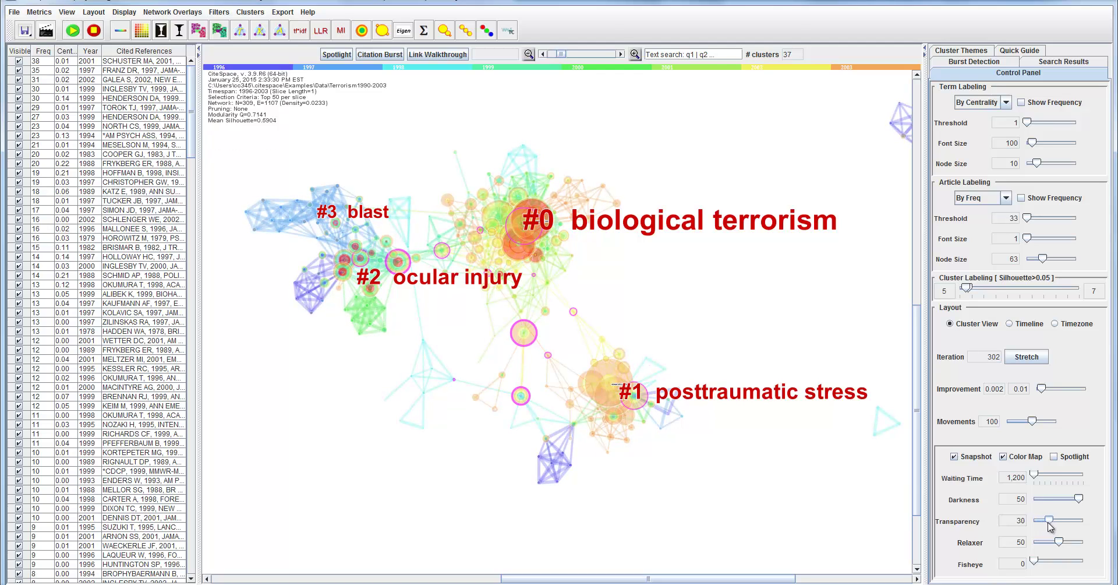